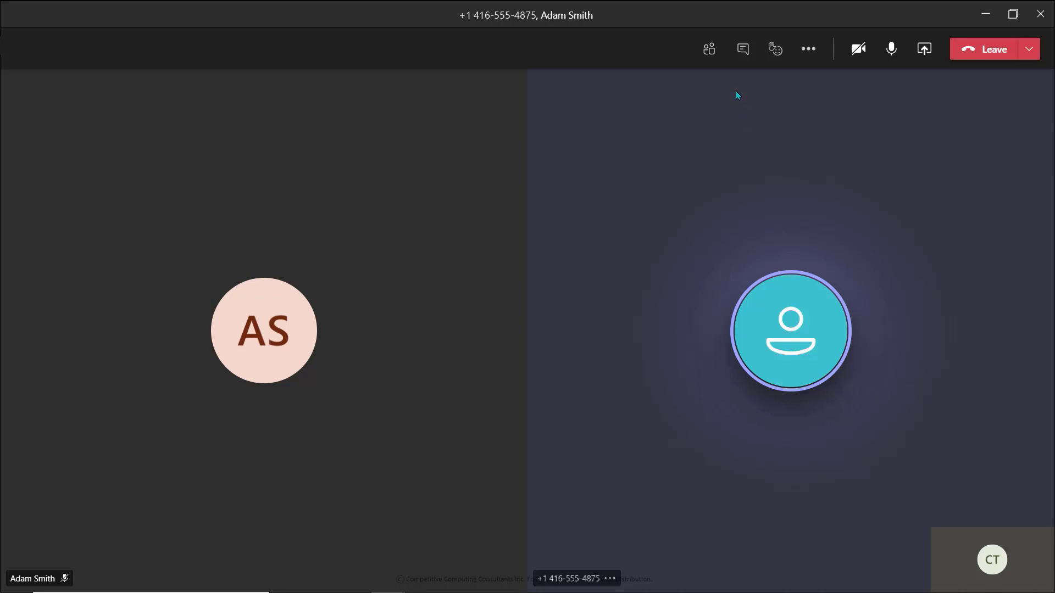
Send 'Do we have the signed paperwork for this?' in the meeting chat, then start the project-outline message
click(744, 60)
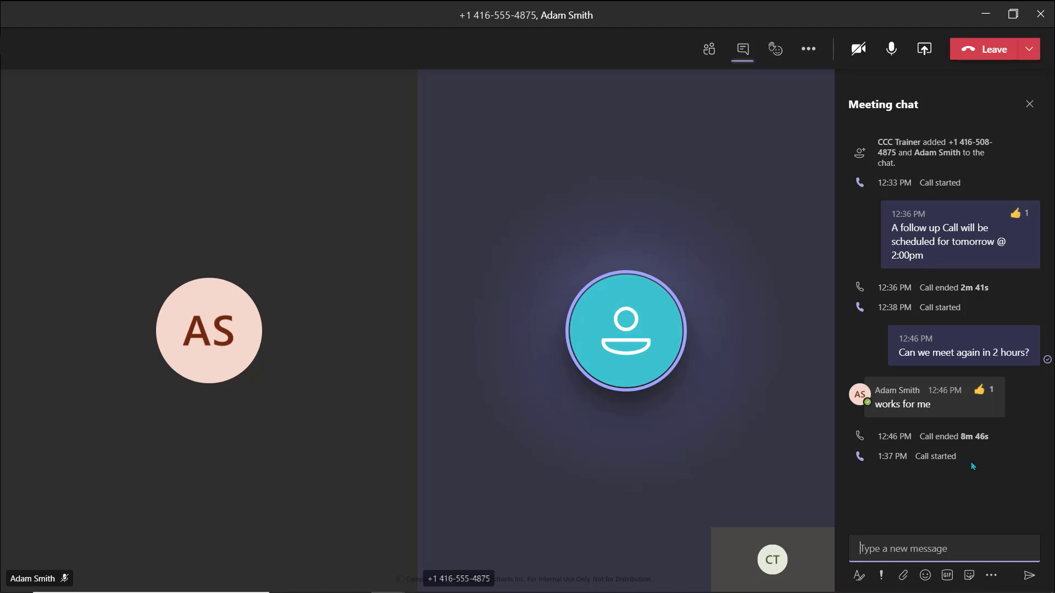
text(Do we have the signed paperwork for this?)
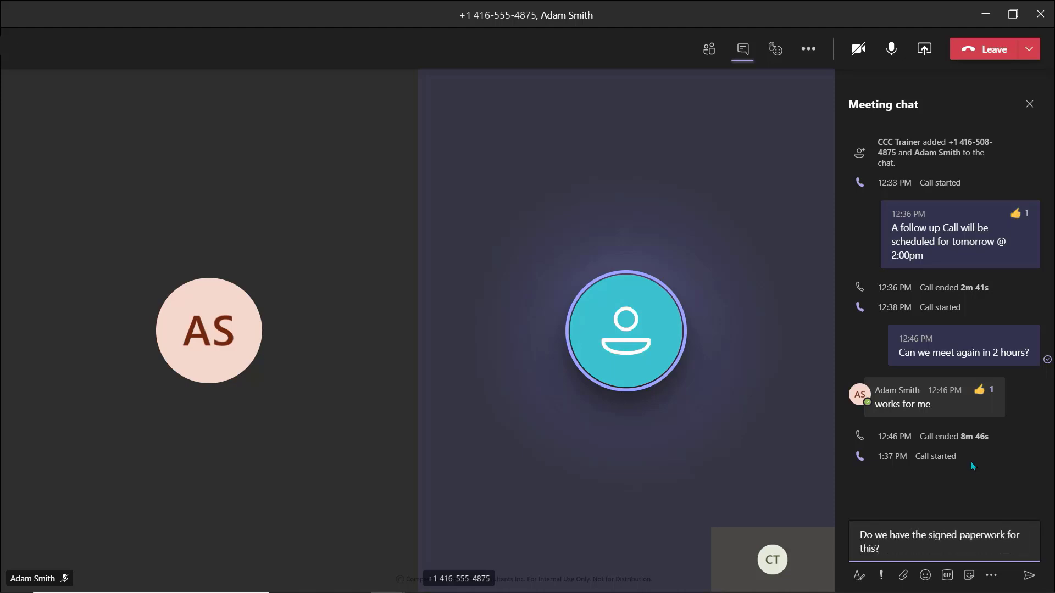
key(Return)
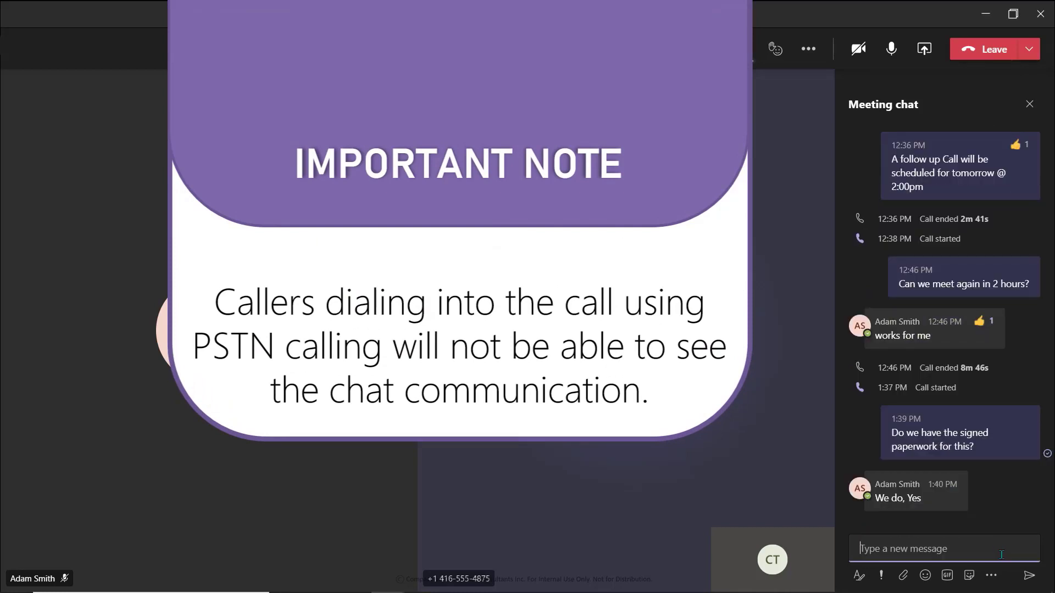
text(I created an initial outline for this)
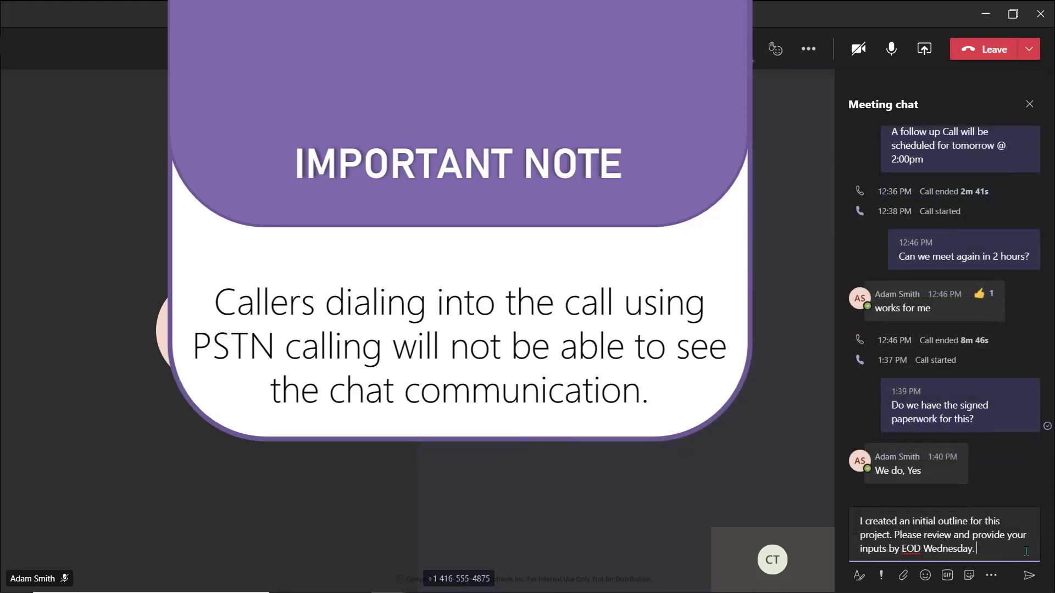
Make 'EOD Wednesday' bold and underlined in the draft and flag the message as Important
drag(977, 550, 901, 552)
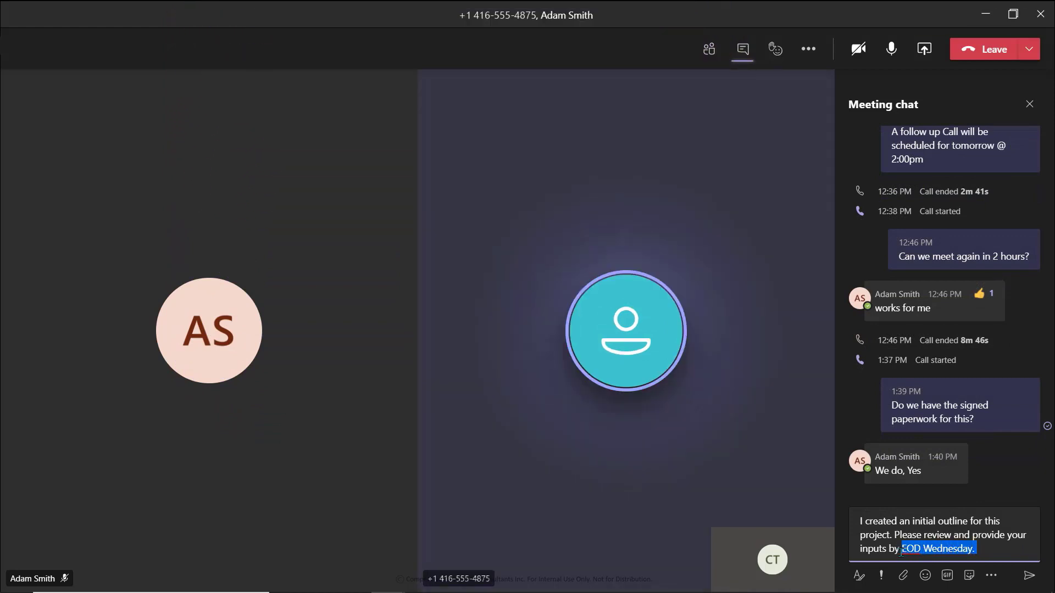
click(859, 576)
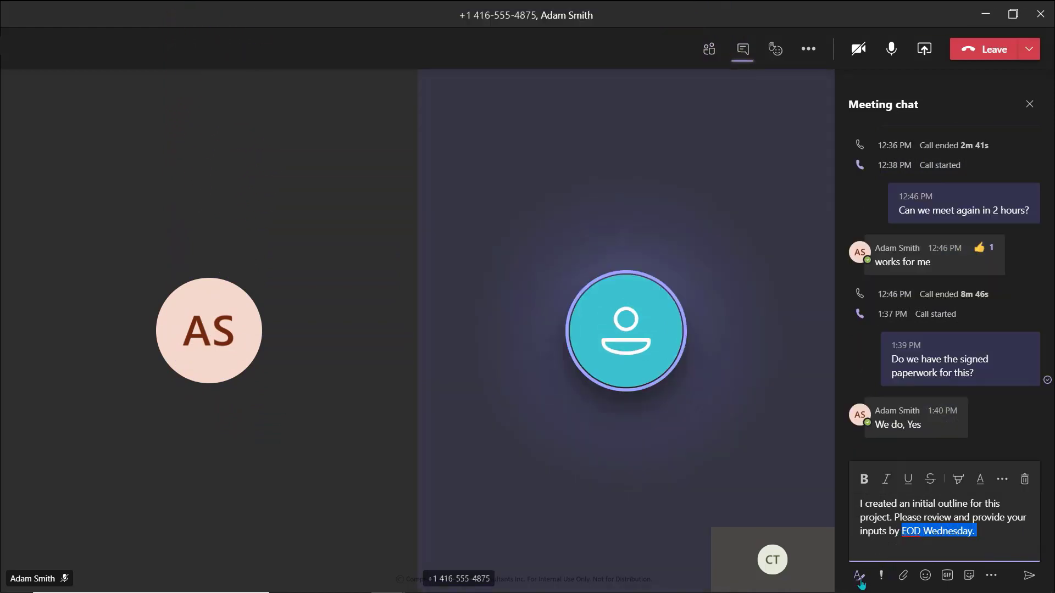
click(864, 479)
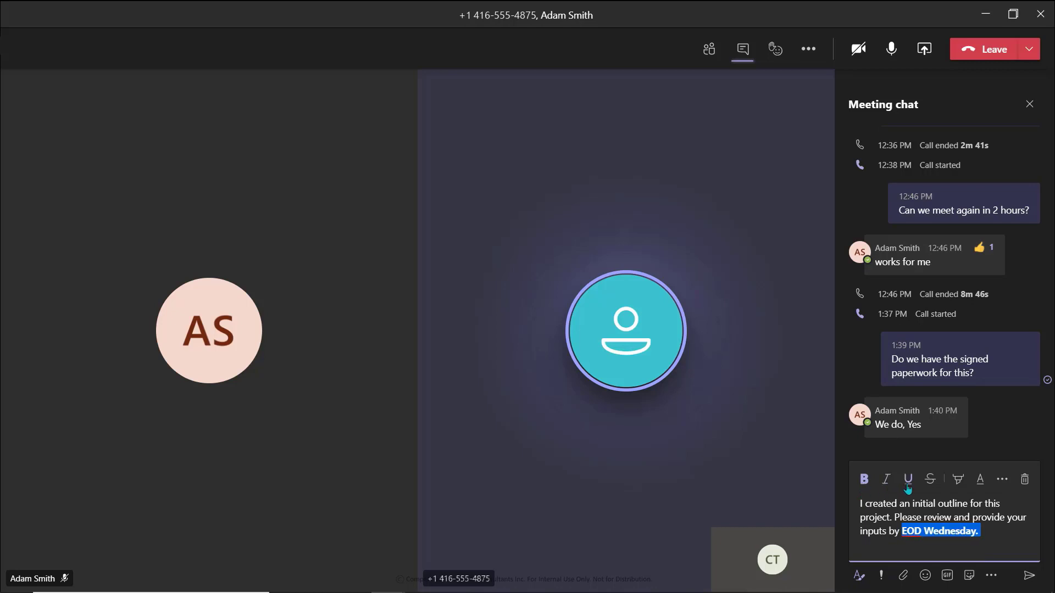
click(907, 486)
click(1001, 486)
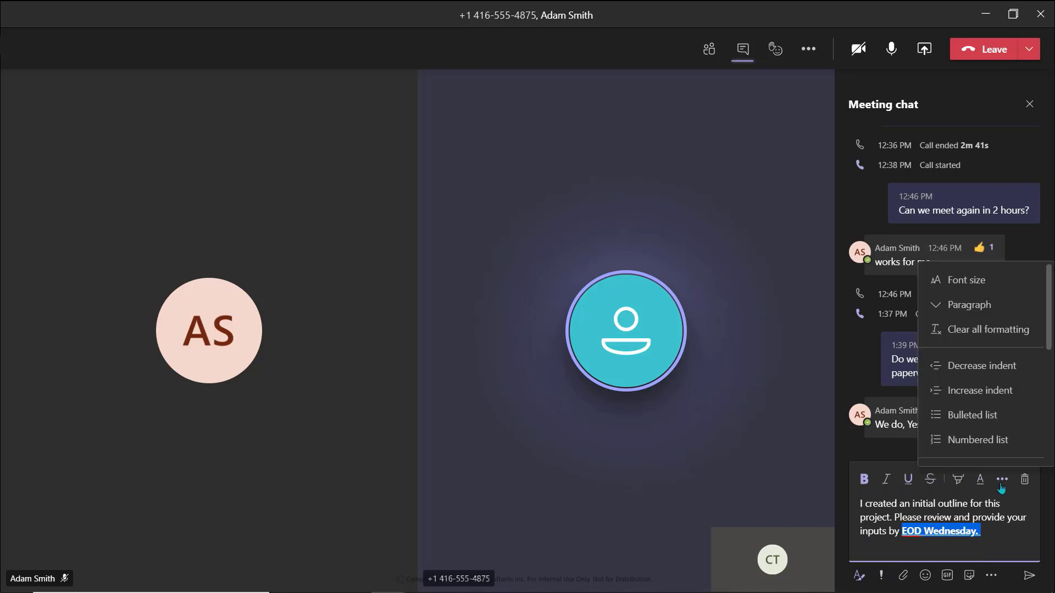
scroll(1014, 453, down, 3)
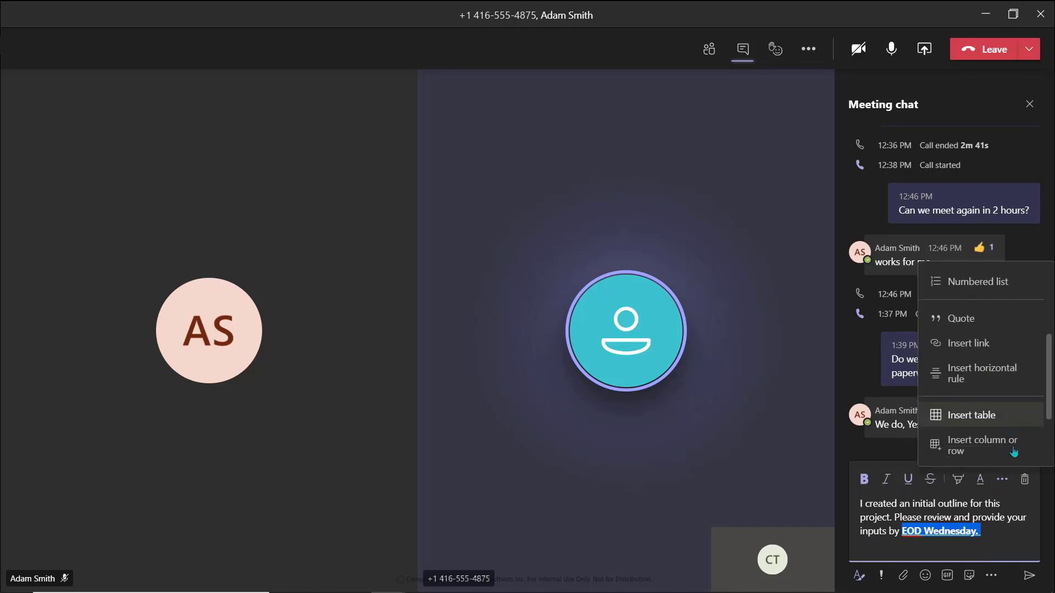
scroll(1014, 452, down, 2)
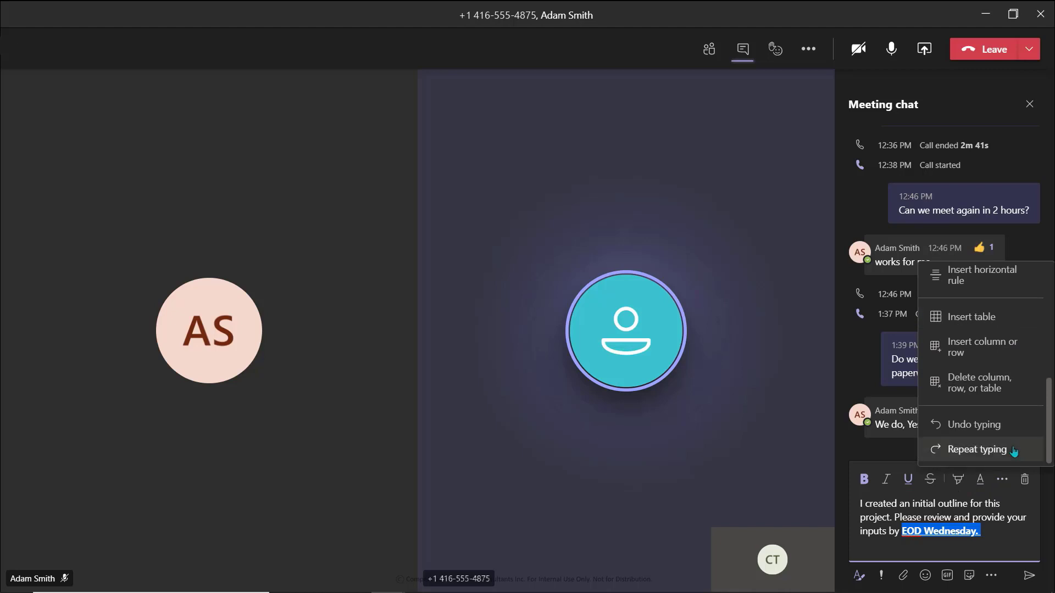
click(1008, 545)
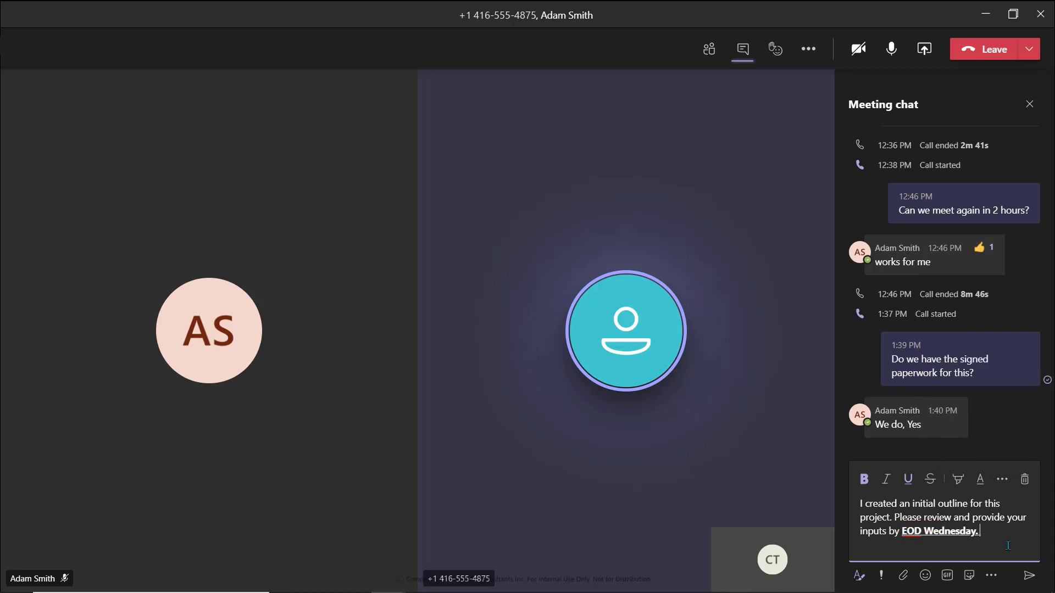
click(881, 576)
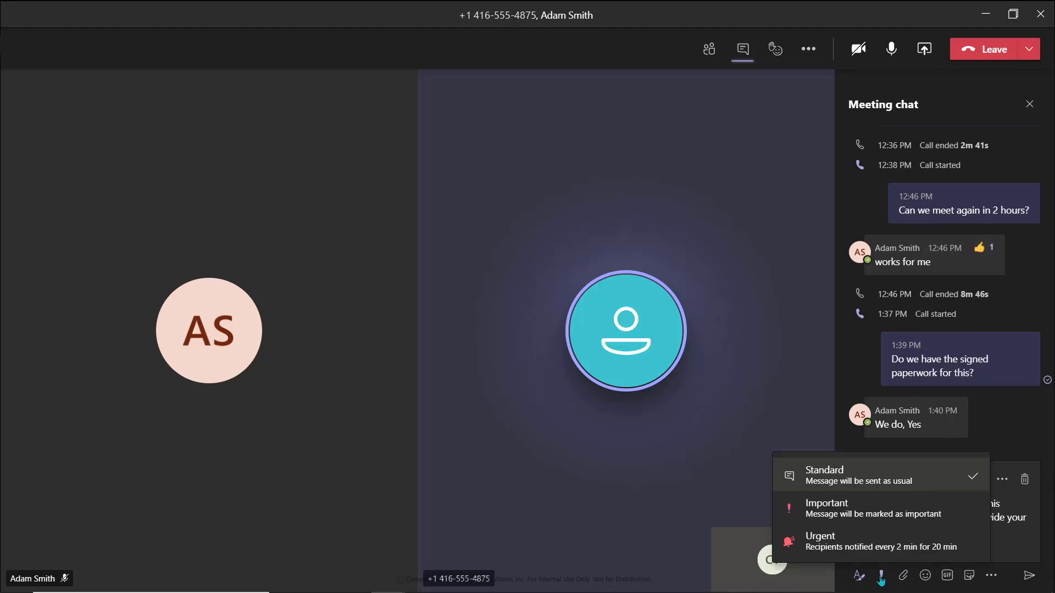
click(885, 519)
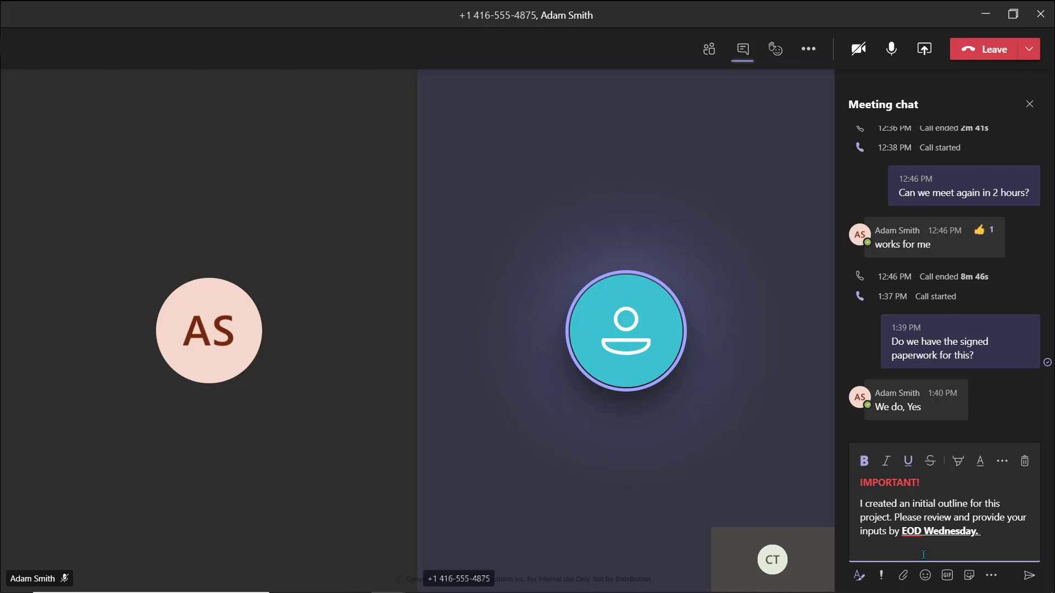
Attach Project Proposal.pptx from the Desktop and send the important message
click(904, 576)
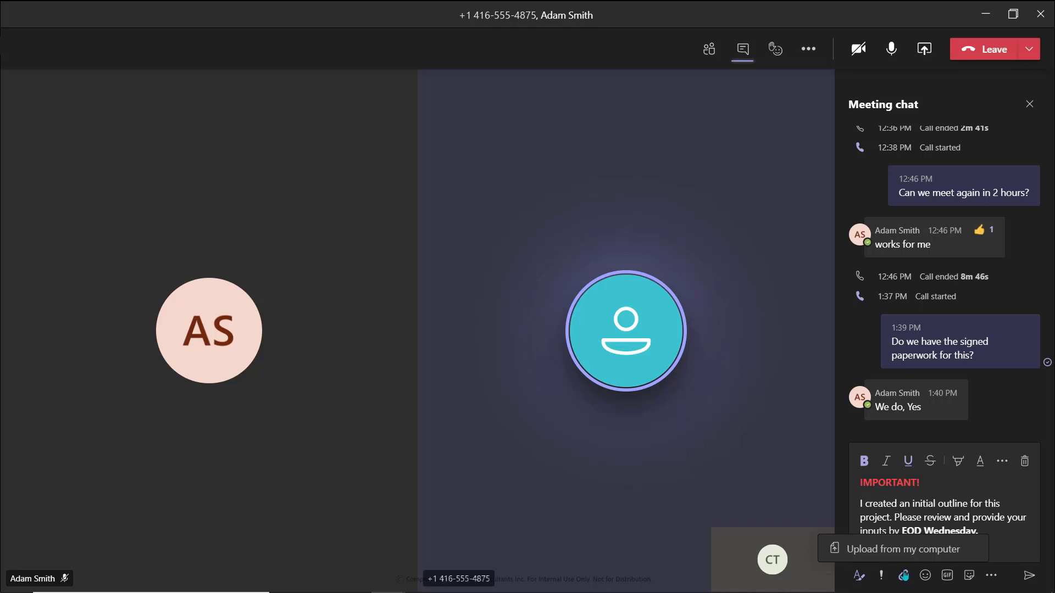
click(905, 550)
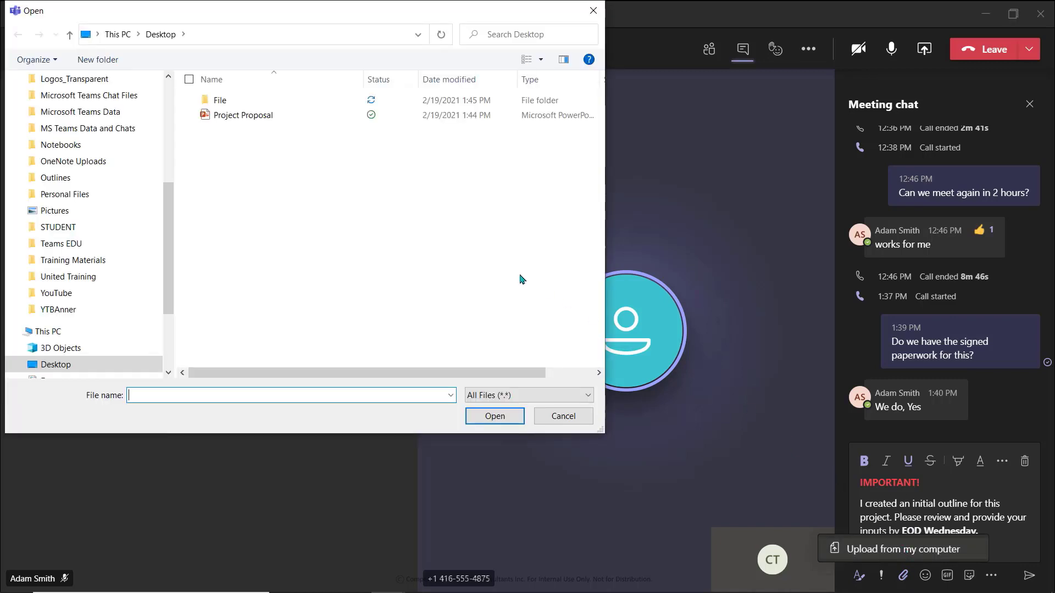
click(267, 120)
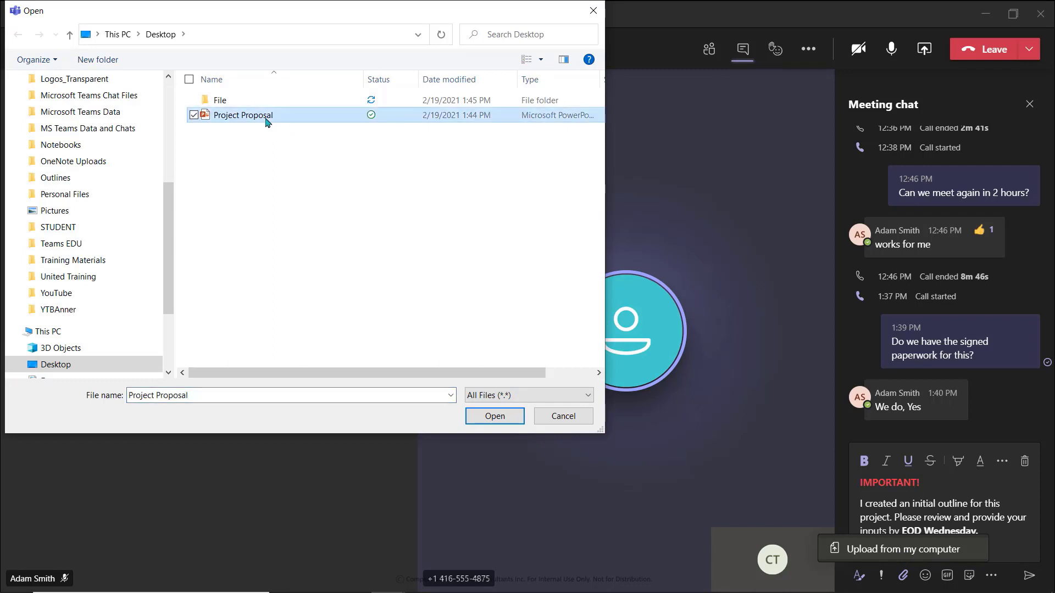
click(518, 422)
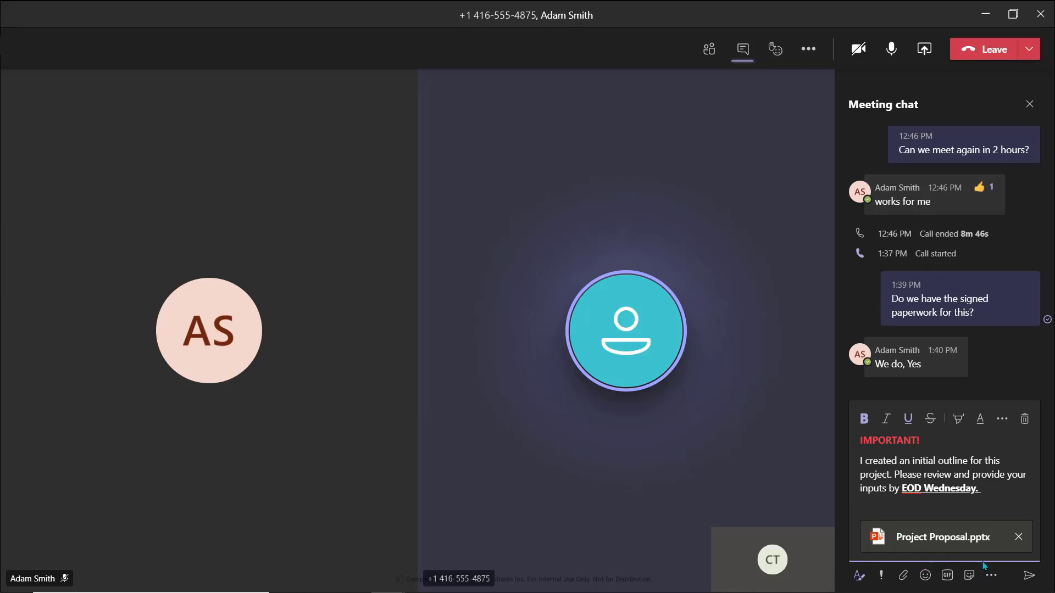
click(1030, 576)
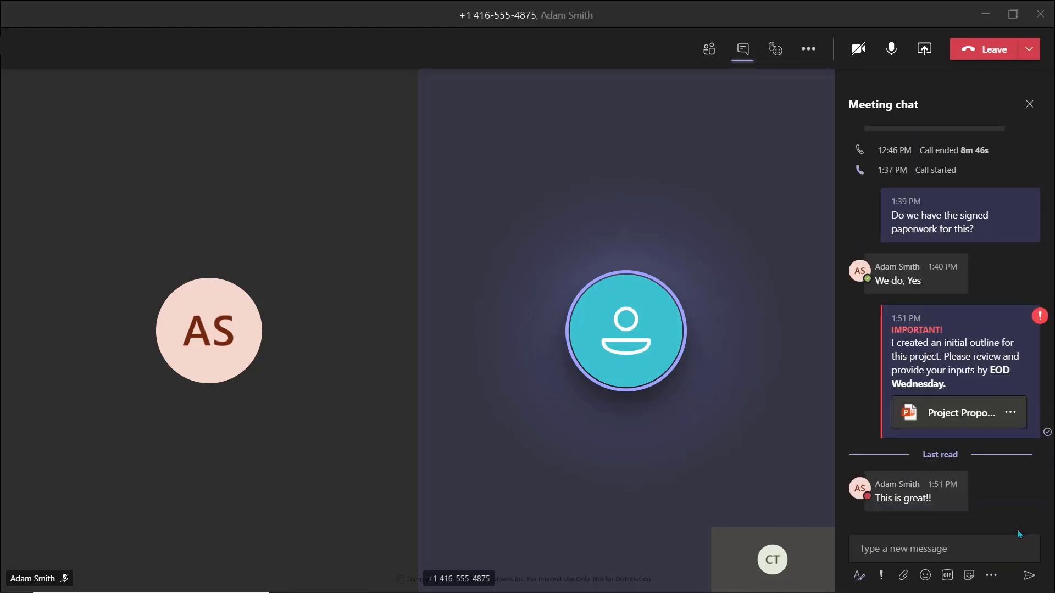
Preview the Emoji, Giphy and Sticker pickers, then open the messaging more-options menu
click(926, 576)
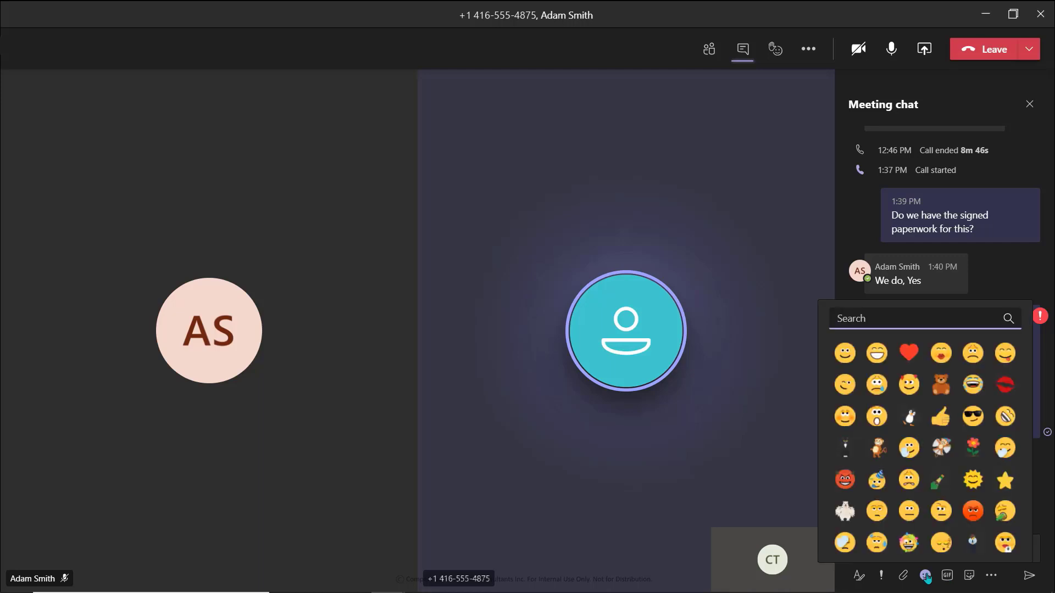
click(947, 577)
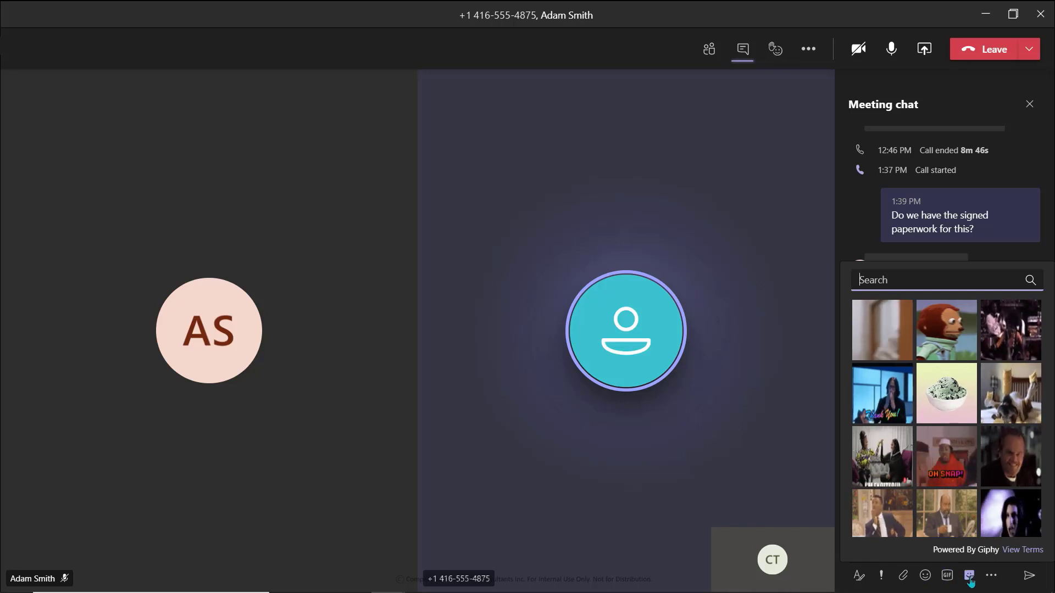
click(969, 577)
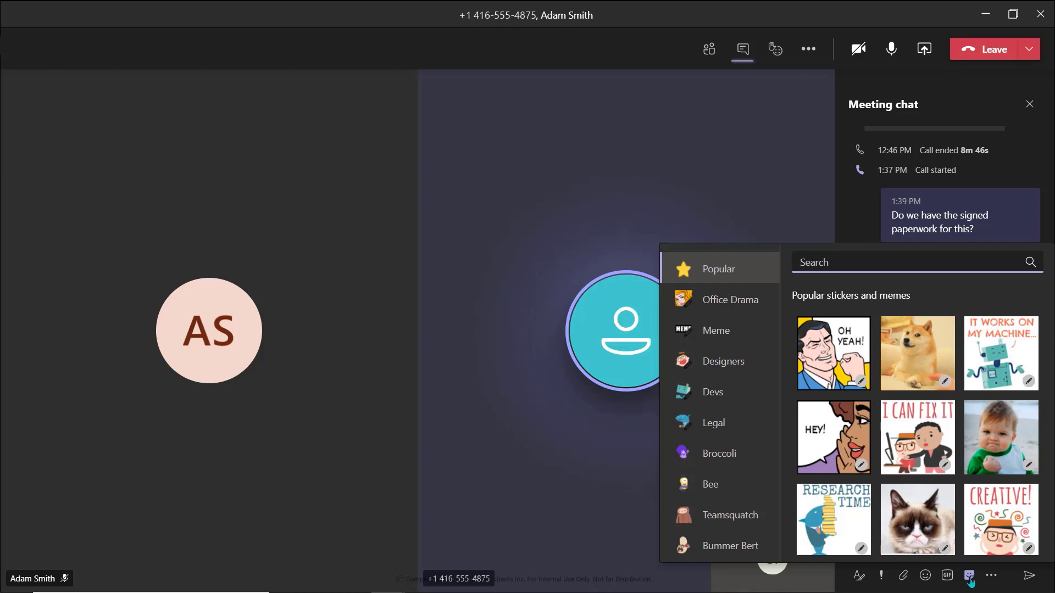
click(991, 578)
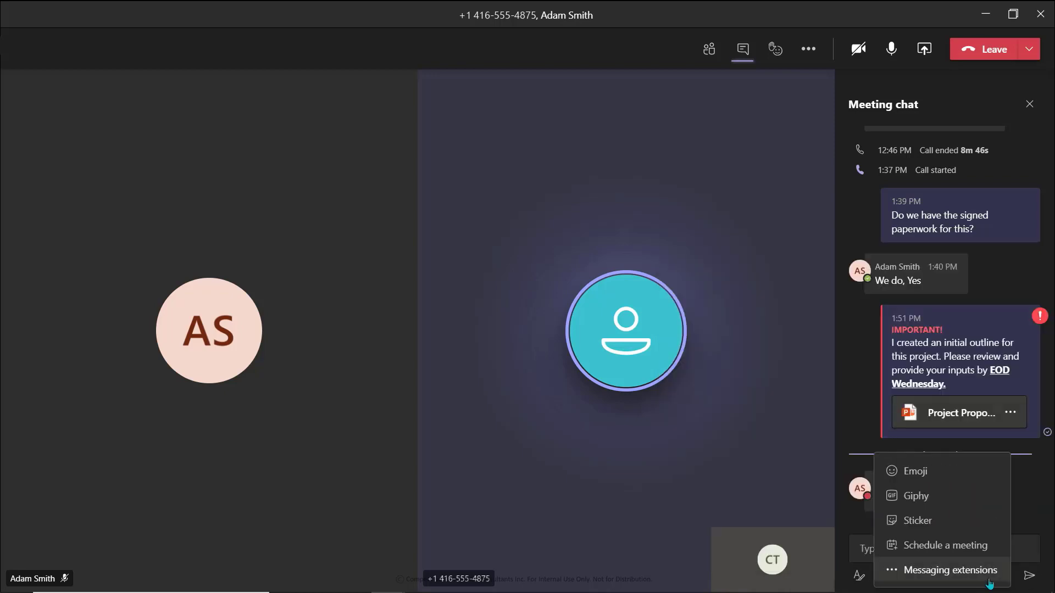
Schedule 'Project Outline Review' with the suggested contact as required attendee and send the invite
click(945, 546)
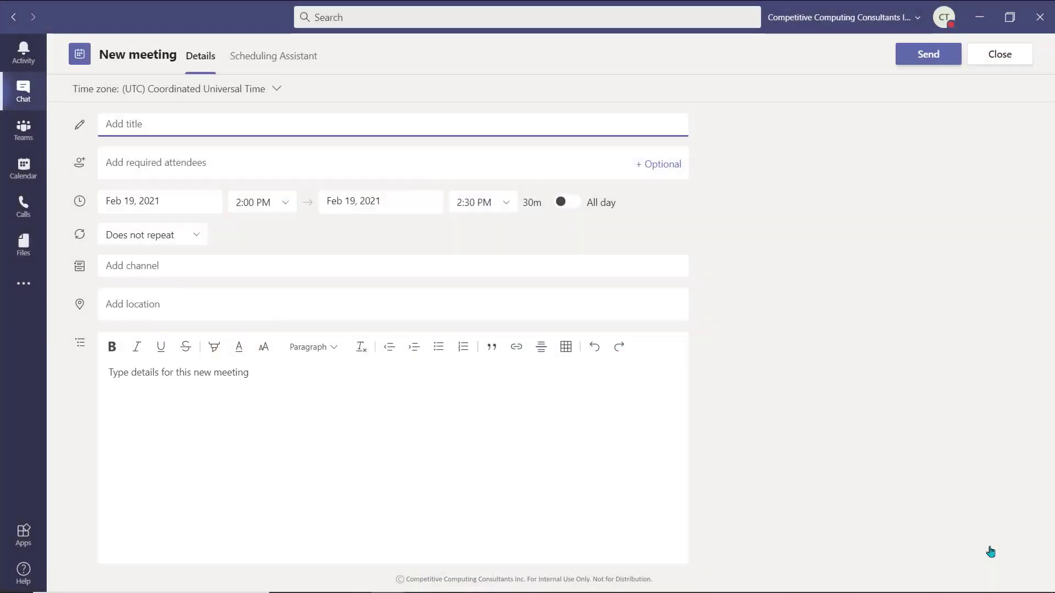
text(Project Outline Review)
click(554, 164)
text(adam)
key(Return)
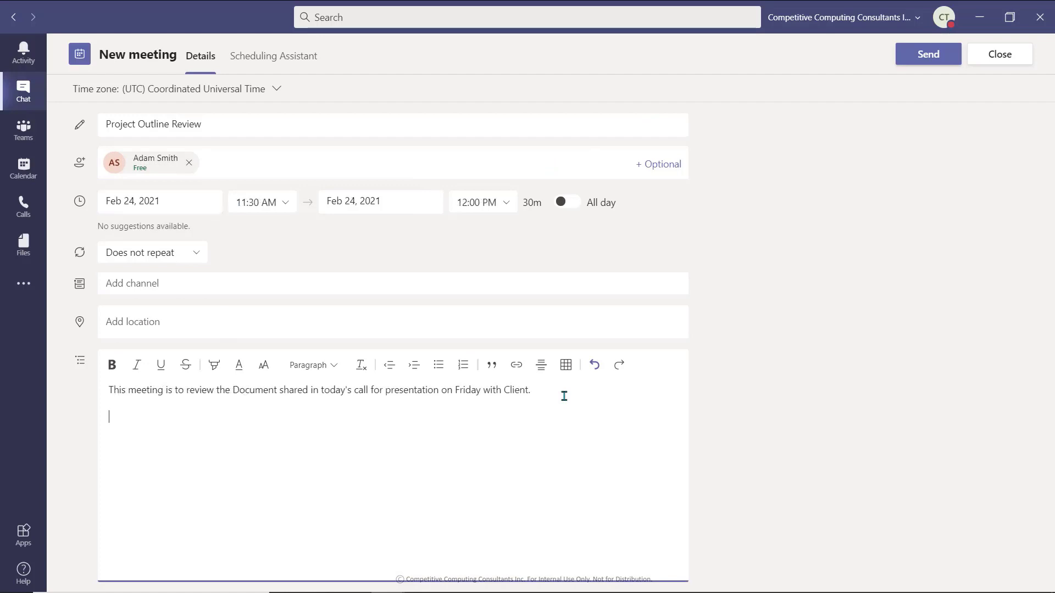
click(912, 59)
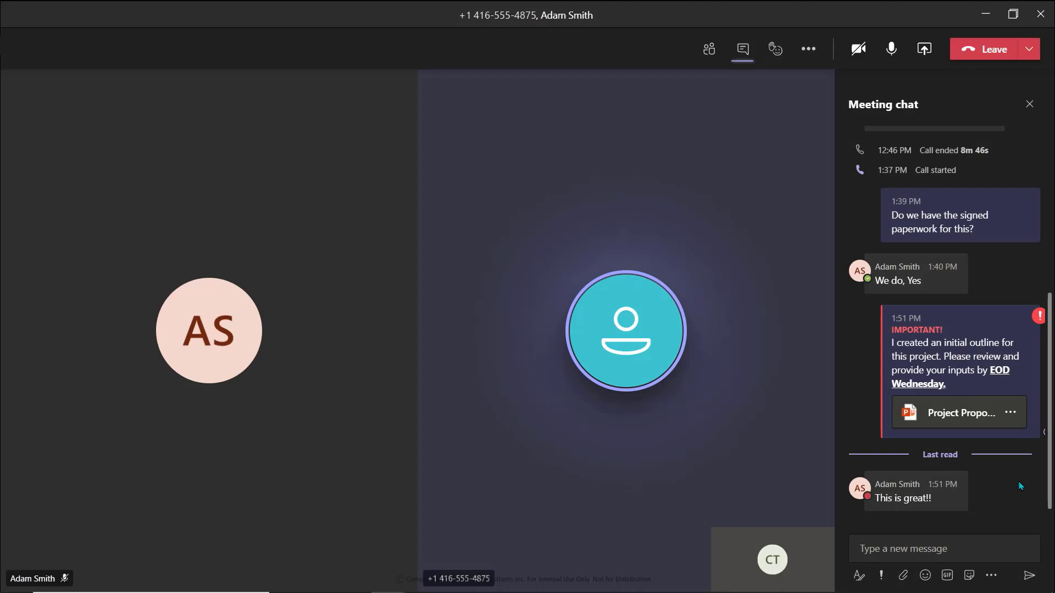
Post a Forms poll on the best follow-up call time and vote for Monday @ 1:00PM
click(991, 577)
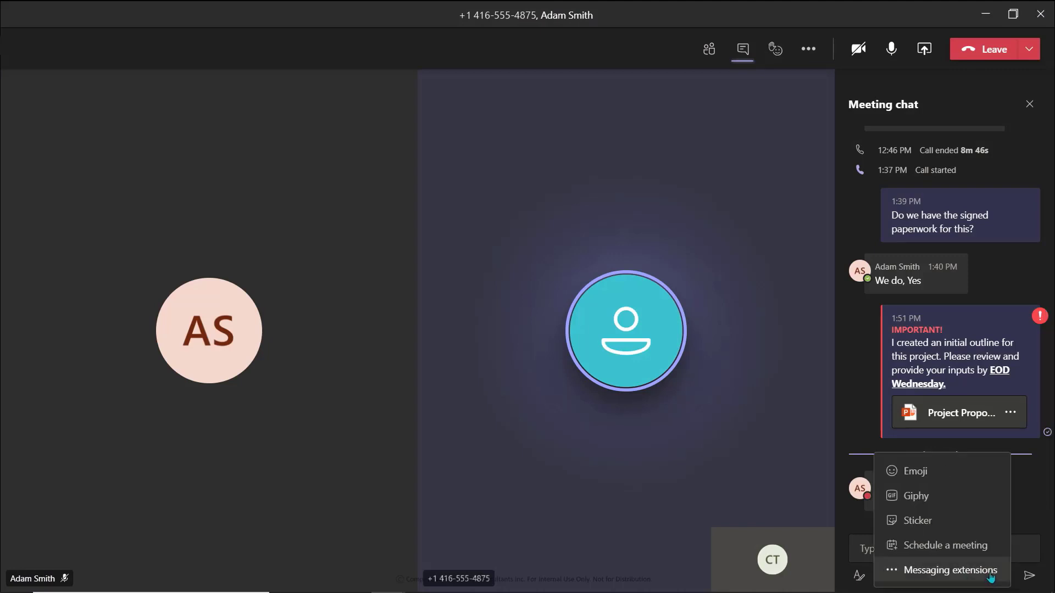
click(991, 576)
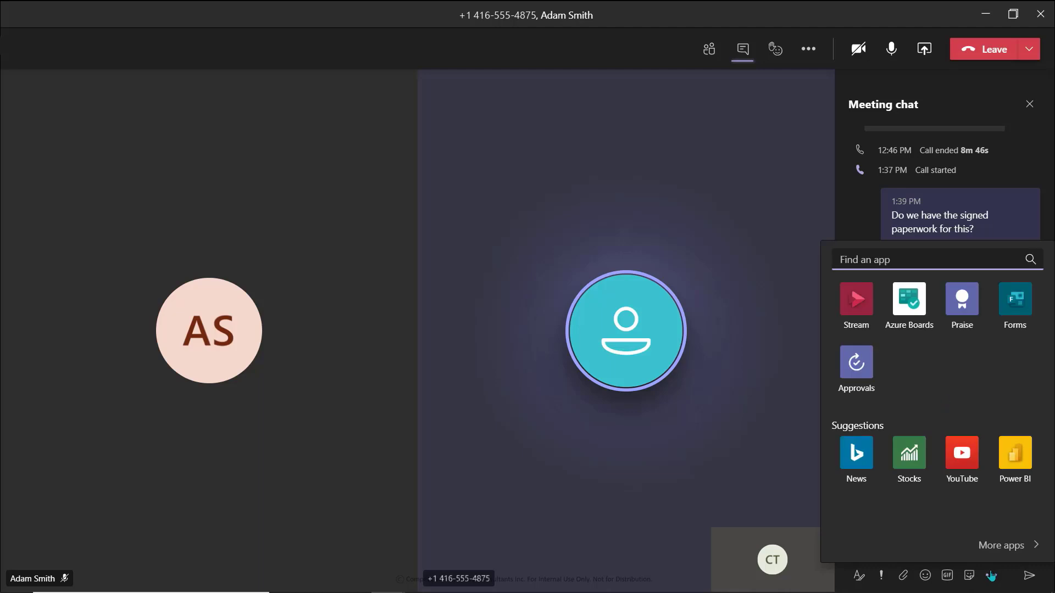
click(1025, 345)
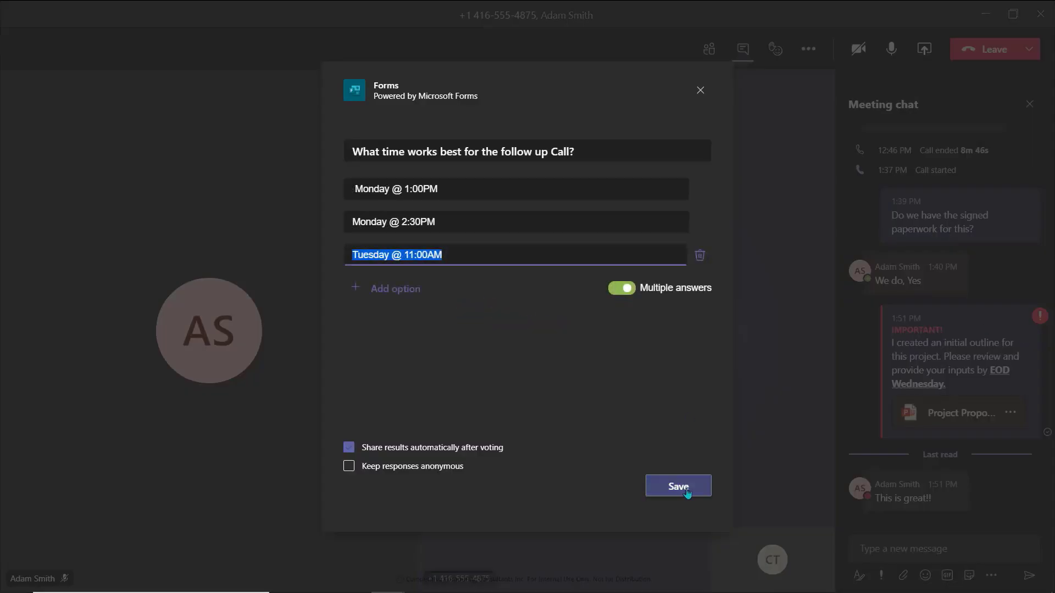
click(686, 490)
click(686, 491)
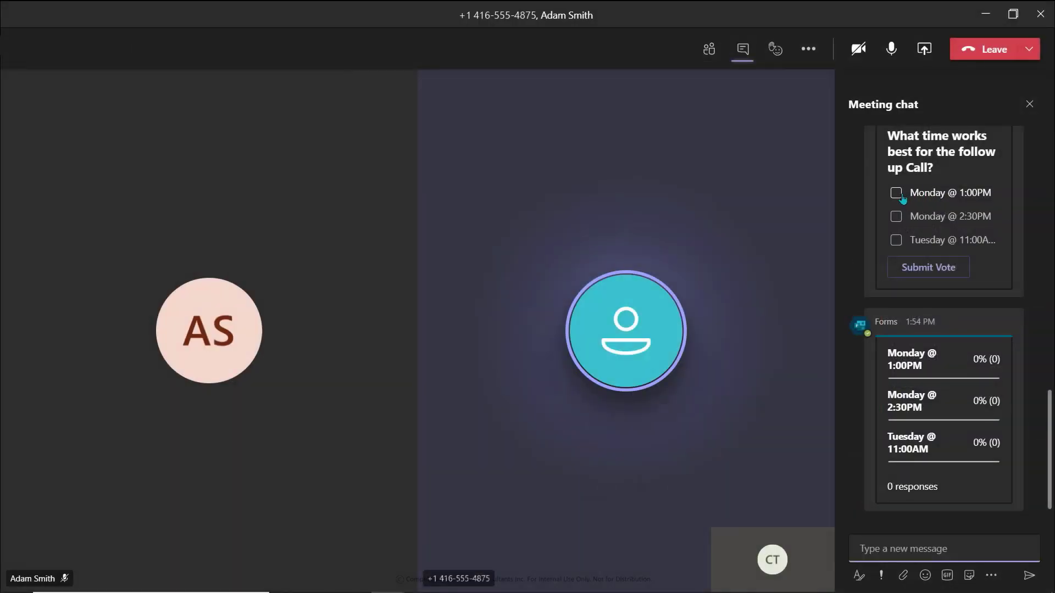
click(896, 193)
click(918, 268)
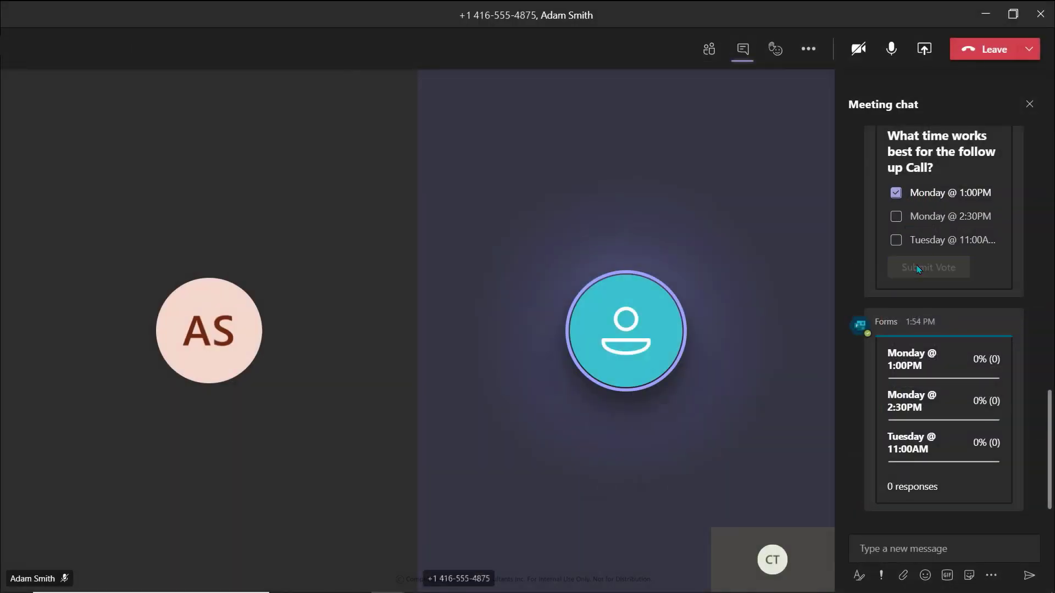
Send 'We will meet again on Monday @ 1:00PM' and give 'We'll Talk Soon!' a 👍
click(863, 549)
text(We will meet again on Monday @ 1:0)
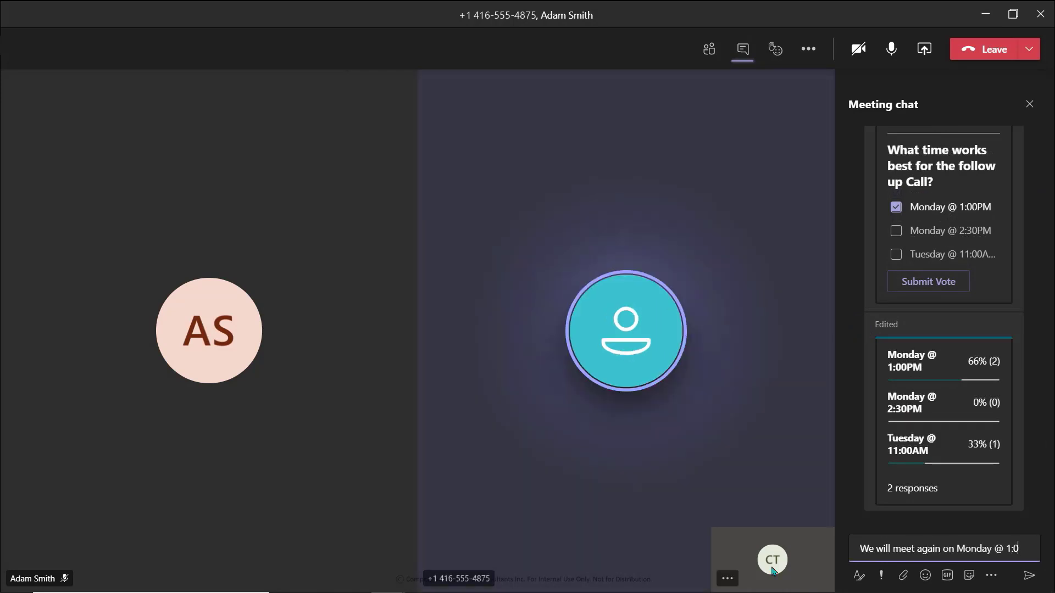
text(0PM)
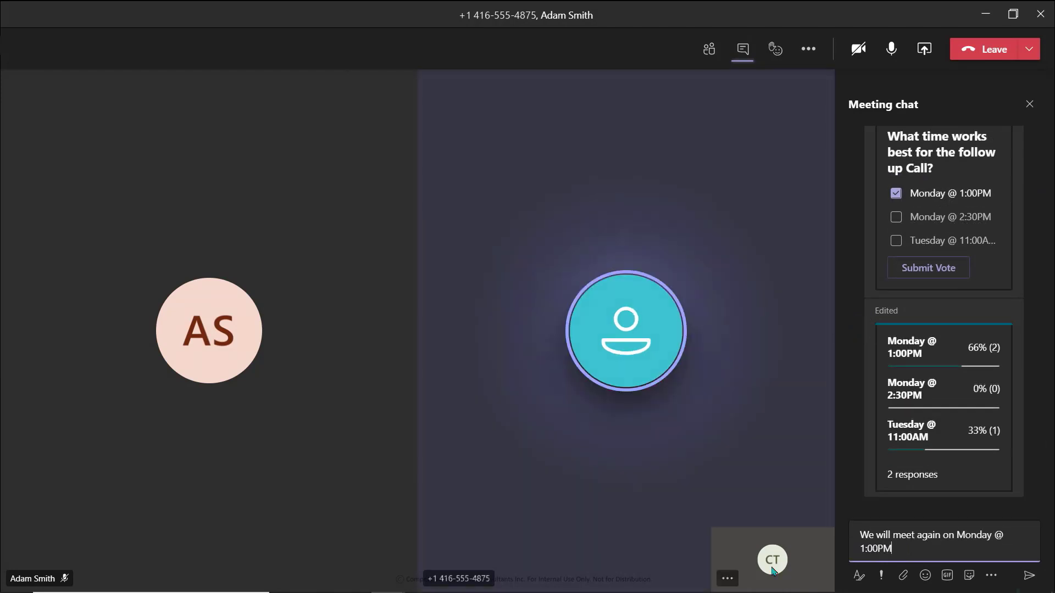
click(1025, 586)
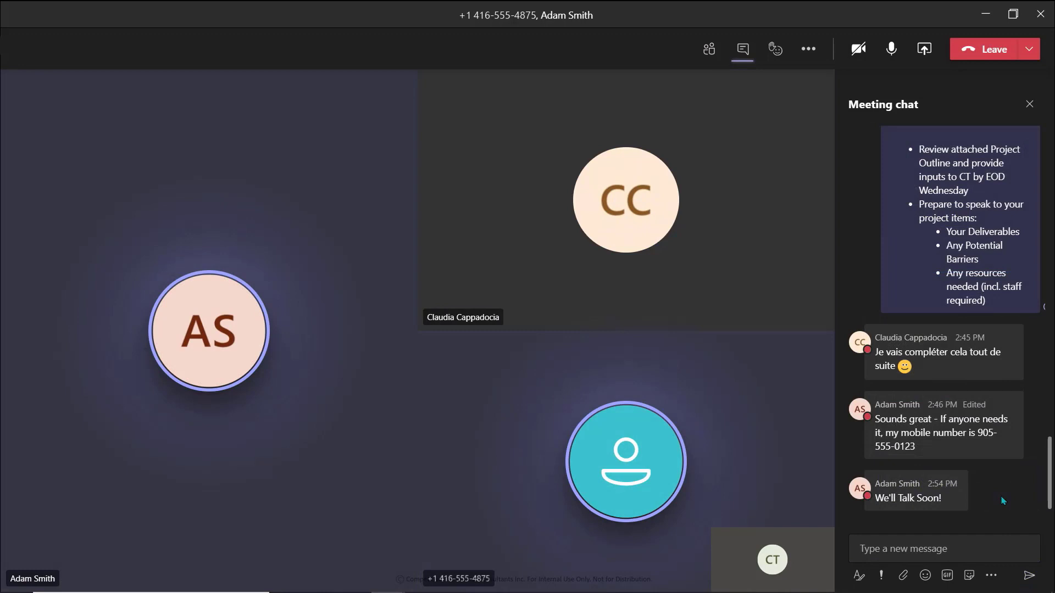
mouse_move(918, 487)
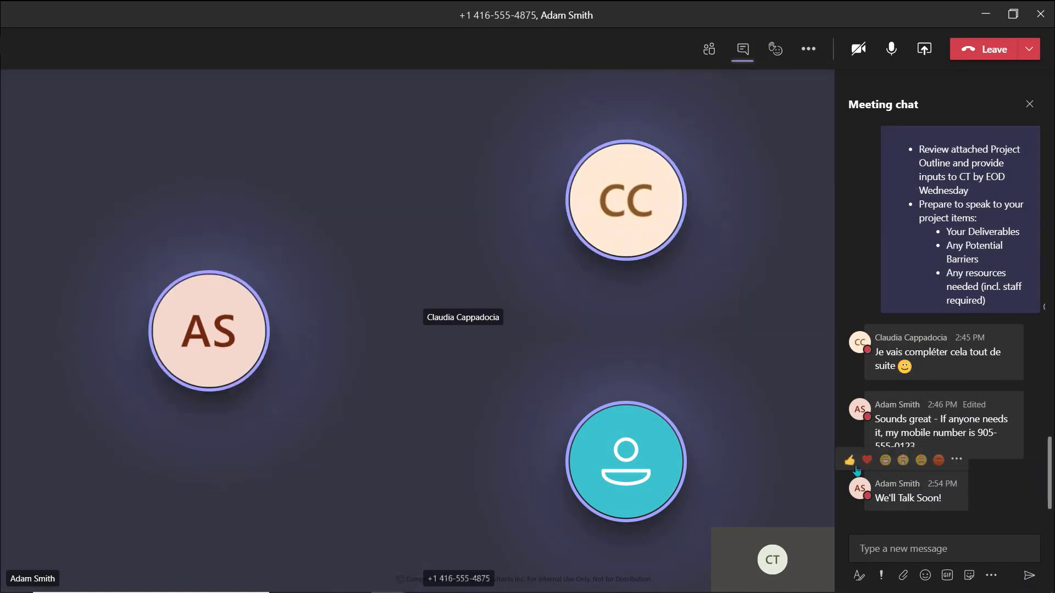
click(852, 465)
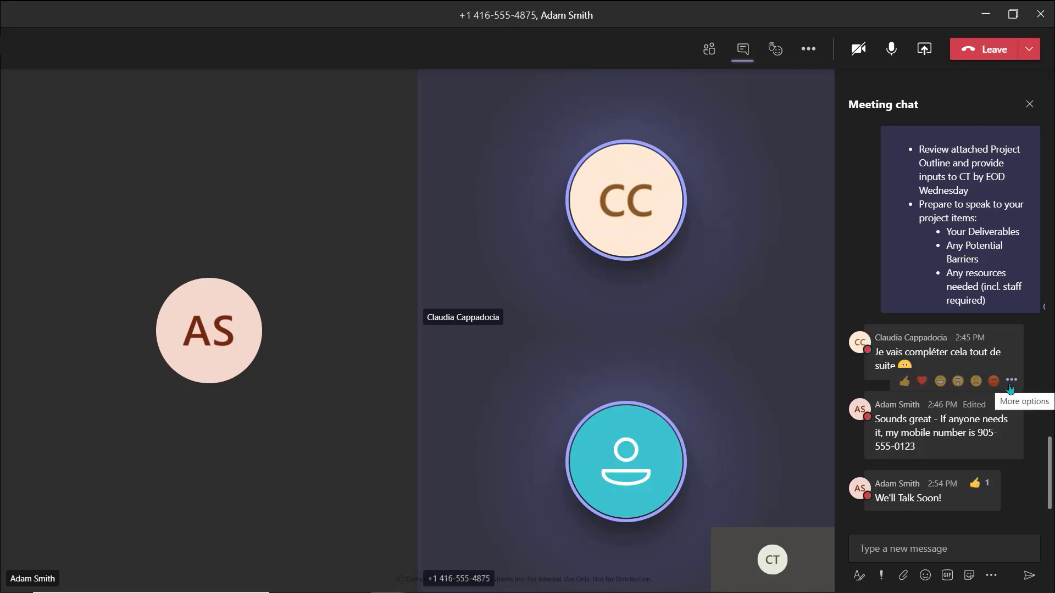
Save the French message in the meeting chat for later
click(1010, 385)
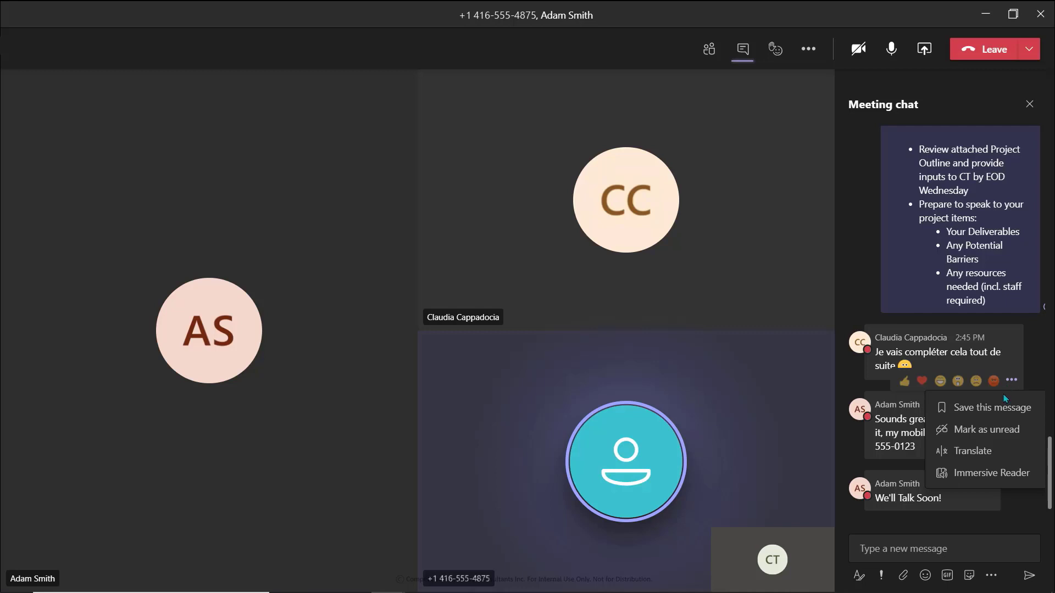
click(999, 411)
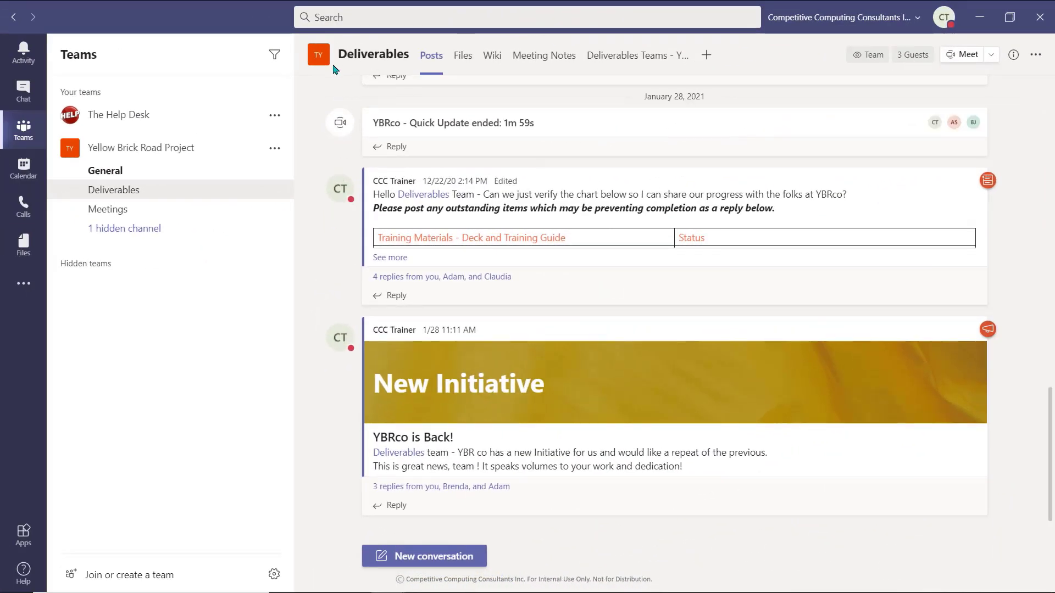
Run the /saved command to list saved messages
click(330, 18)
text(/saved)
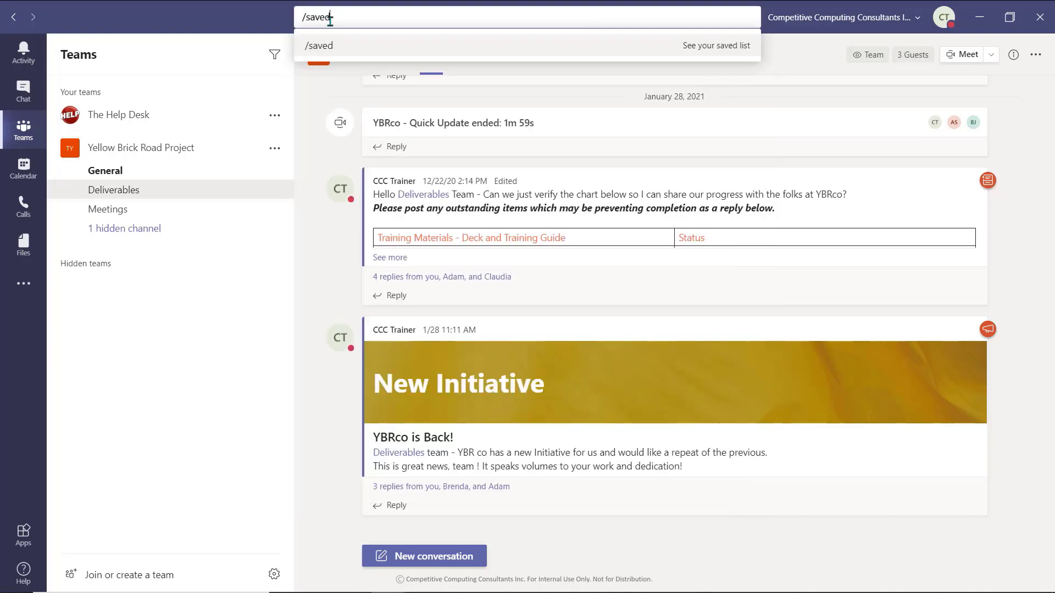
key(Return)
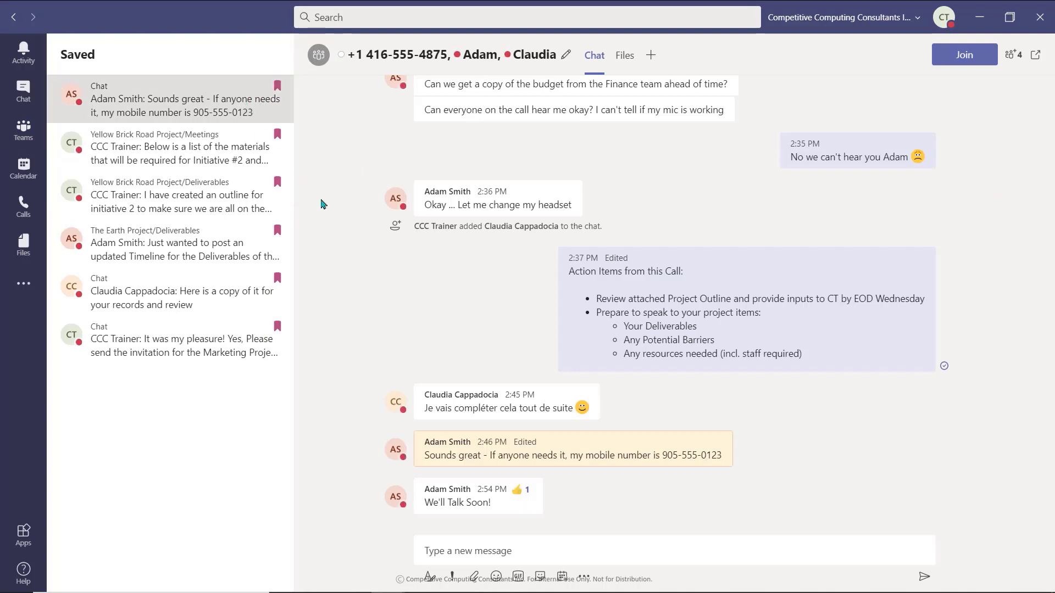
mouse_move(596, 459)
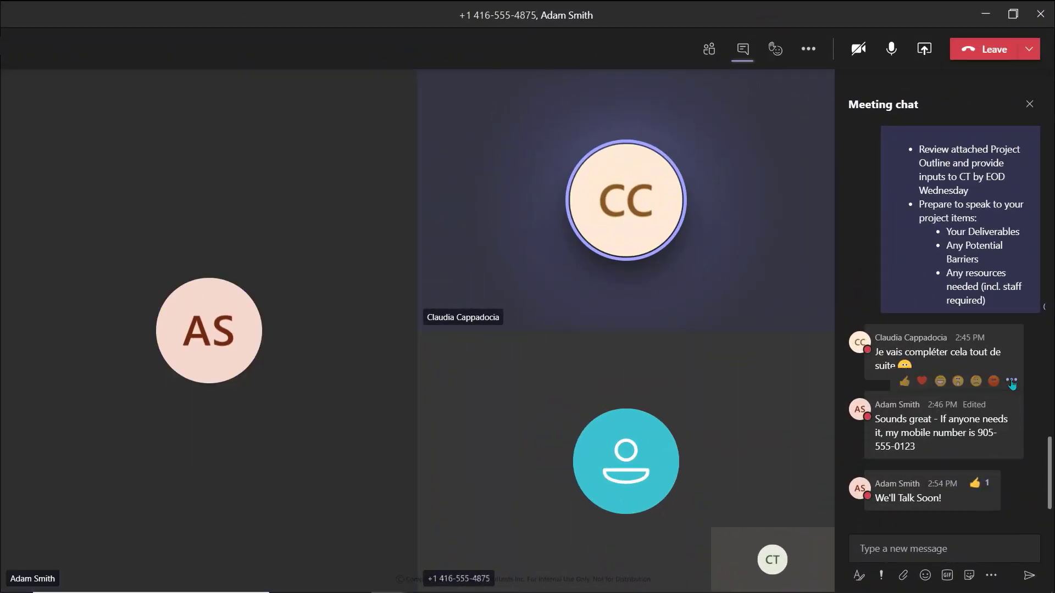
Translate the French reply to English: 'I'm going to complete this right now.'
click(1012, 381)
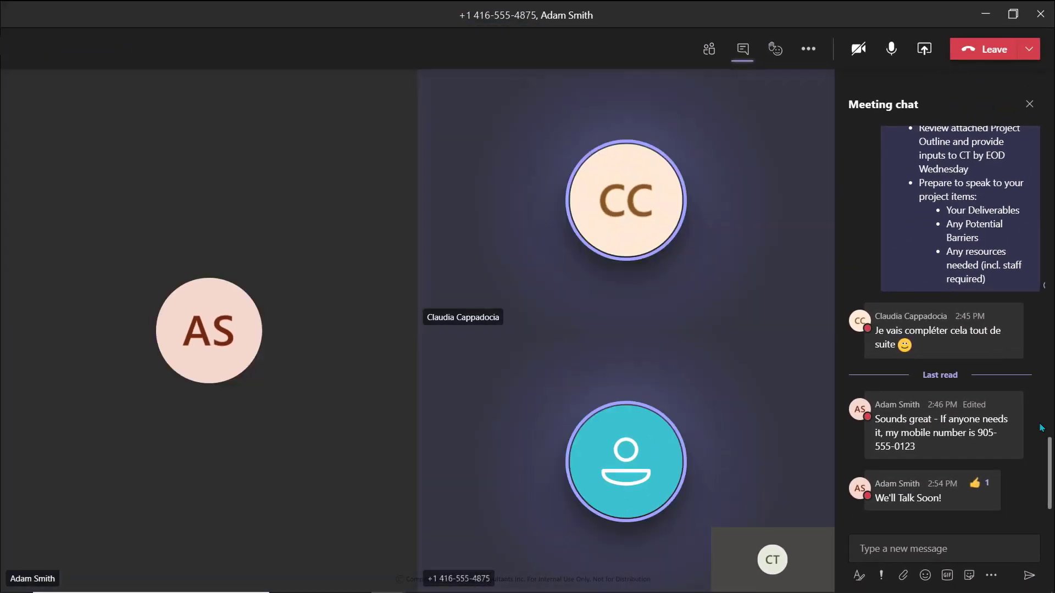
click(1011, 294)
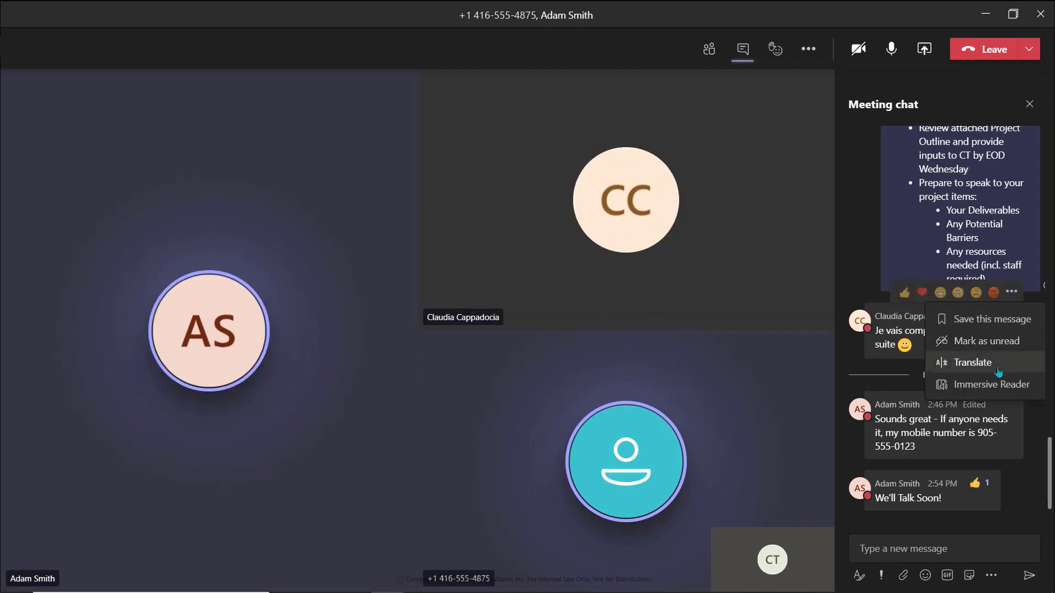
click(998, 372)
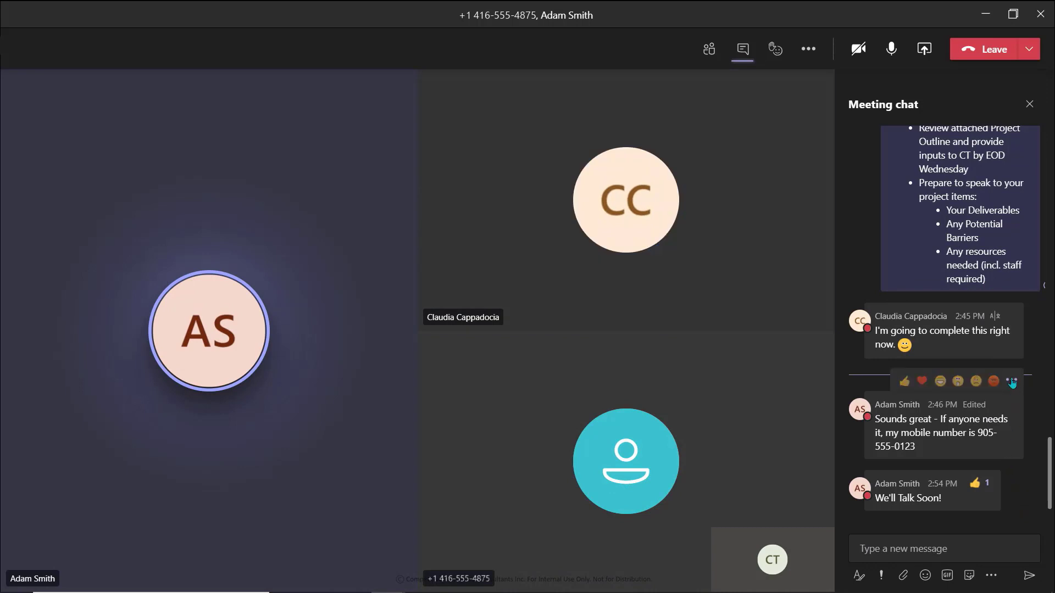
Open the 'Sounds great' message in Immersive Reader and have it read aloud
click(1012, 380)
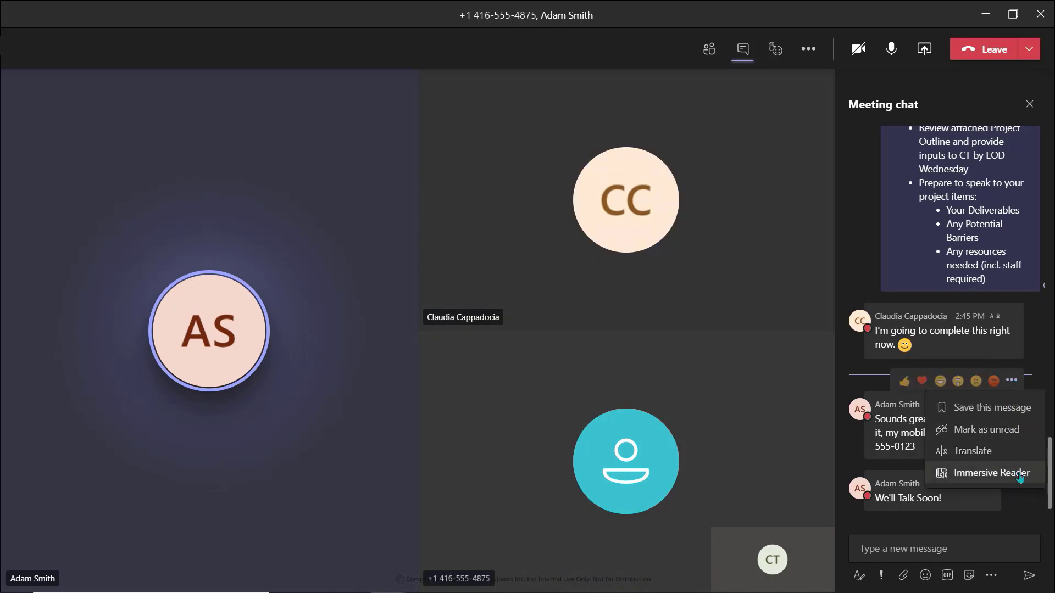
click(1019, 478)
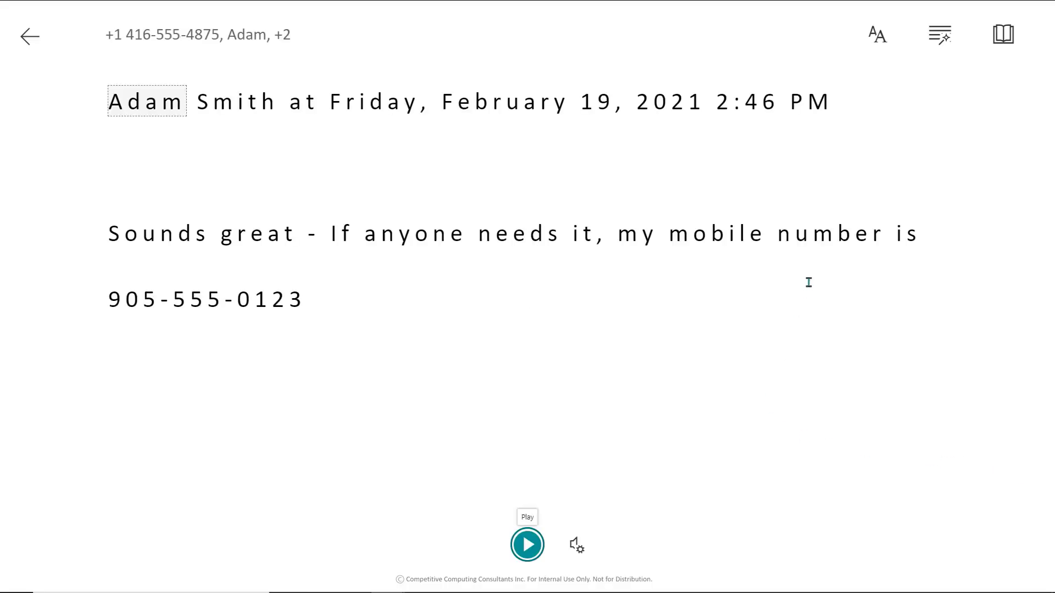
click(535, 551)
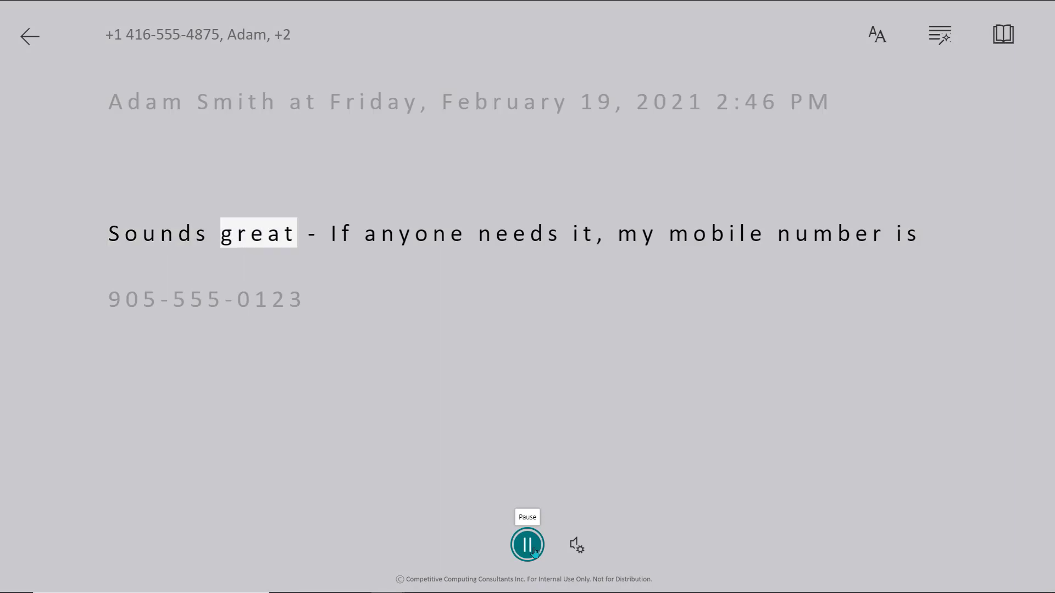
Turn on Line Focus, narrow it from three lines to one, then return to the meeting chat
click(945, 44)
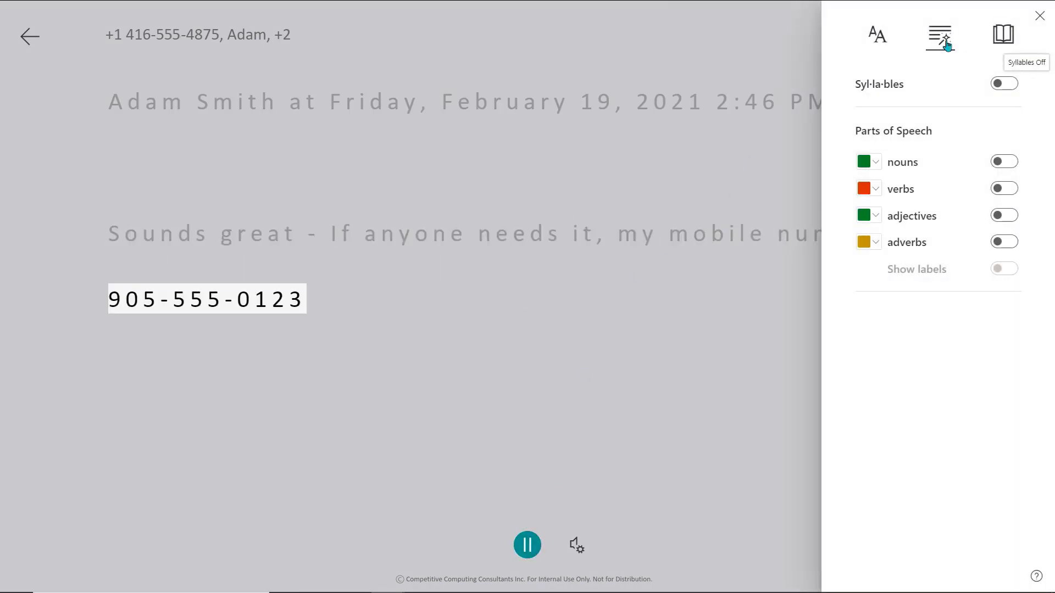
click(1005, 46)
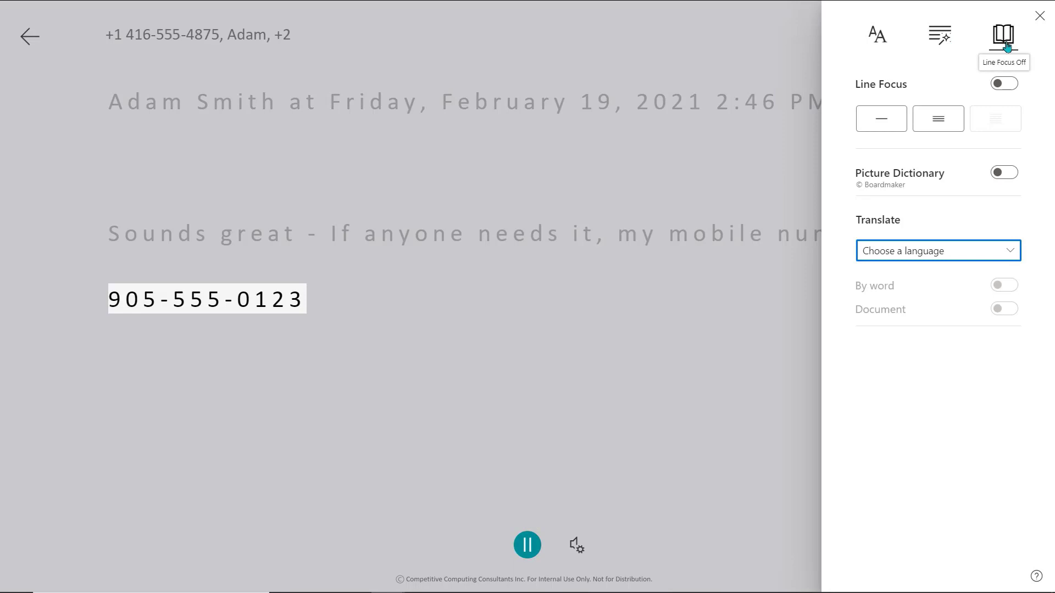
click(948, 128)
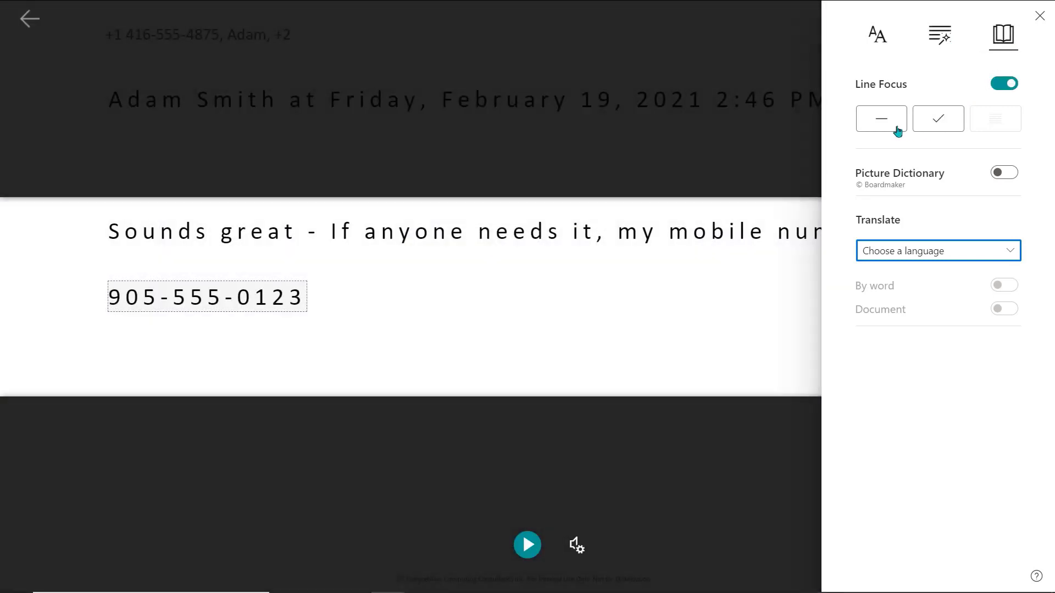
click(893, 130)
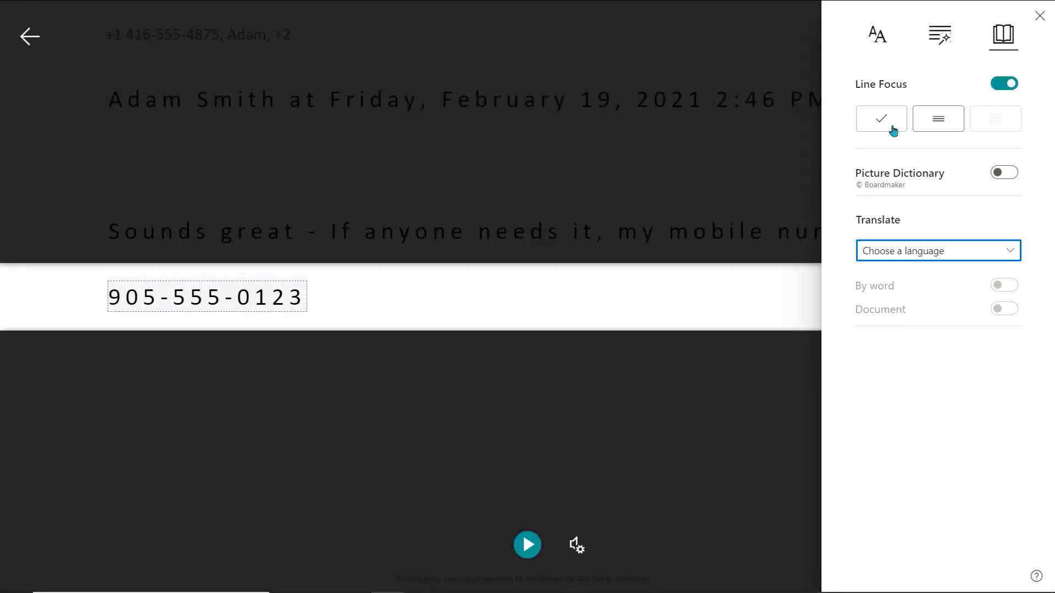
click(30, 36)
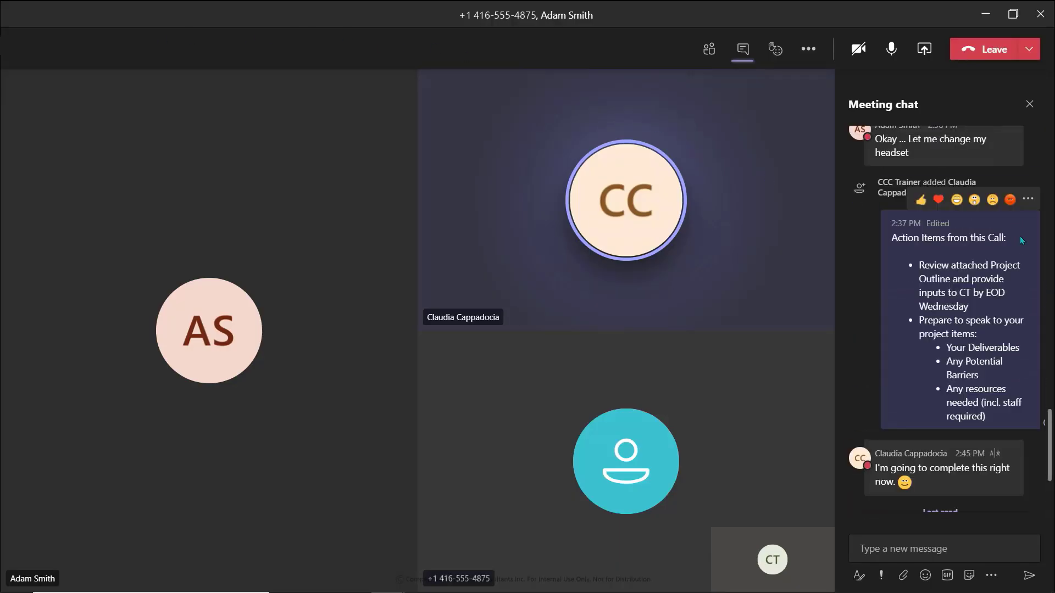
See who has read the Action Items message, then close the meeting chat panel
click(1028, 199)
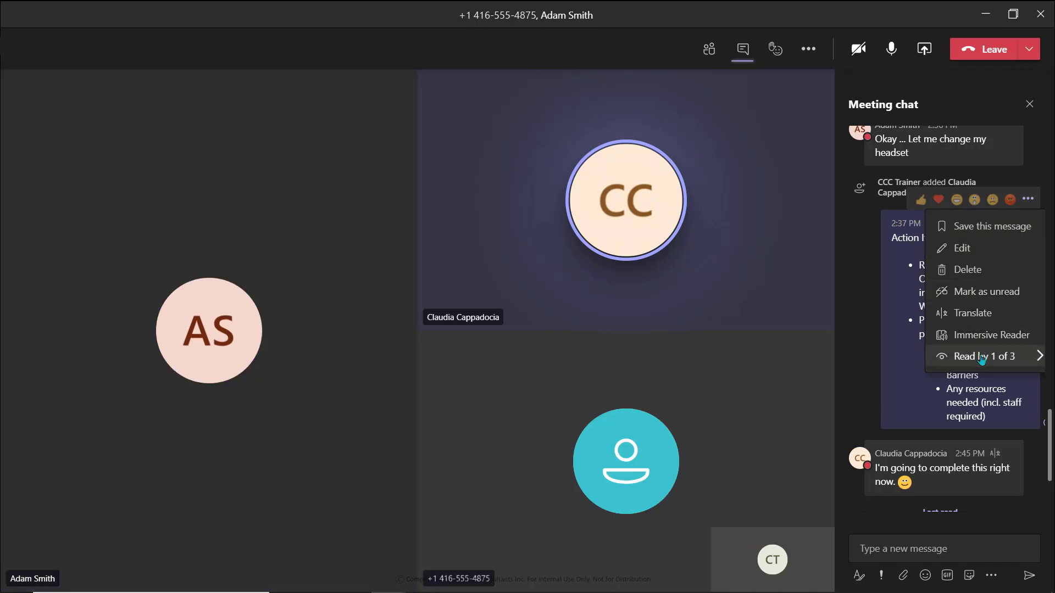
mouse_move(967, 358)
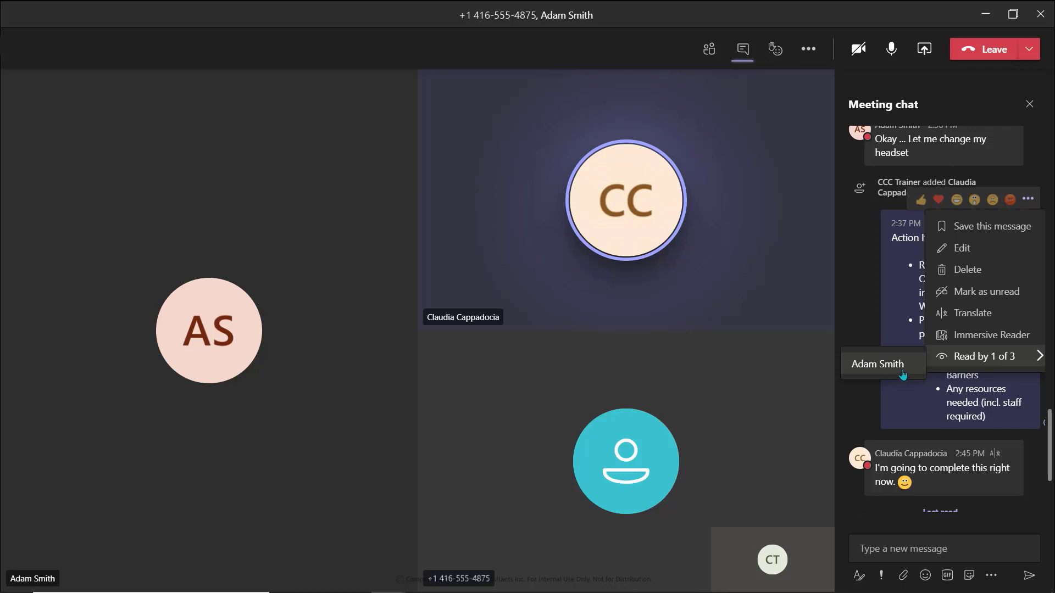
click(1021, 117)
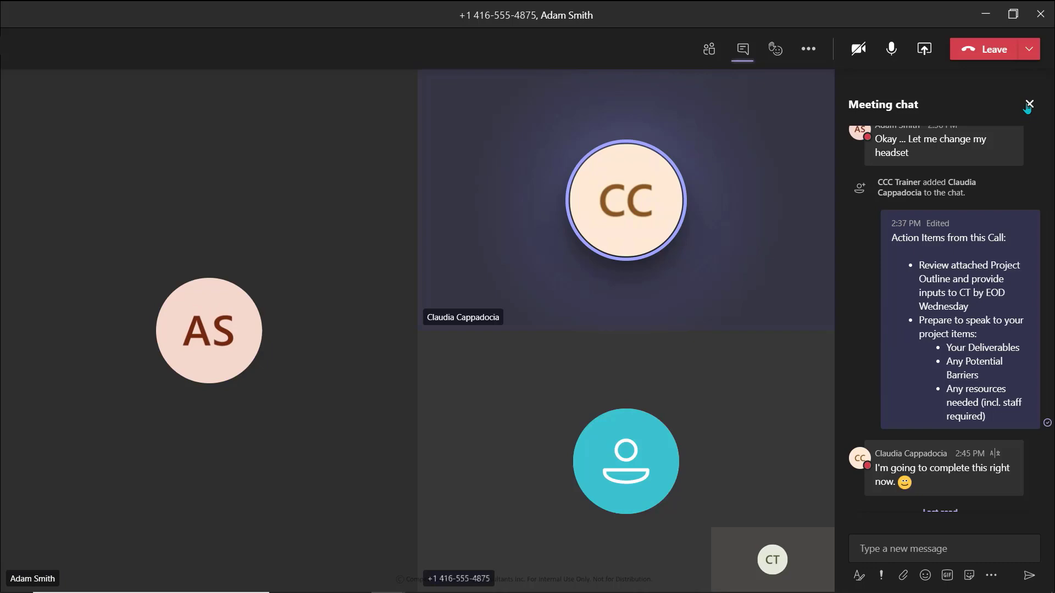
click(1029, 105)
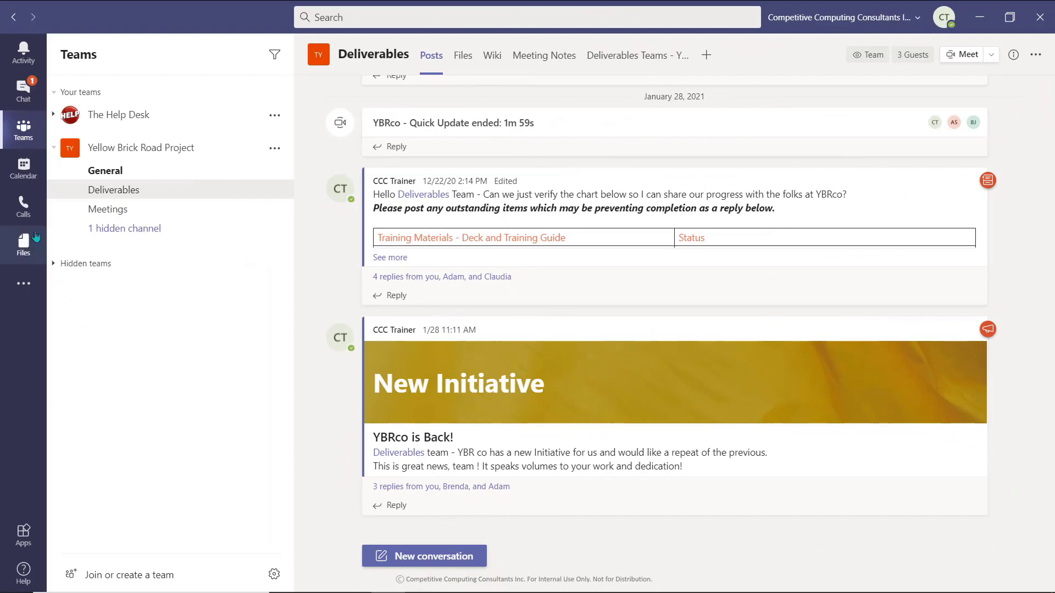
In the group chat, send 'I have updated the Document and am Ready to Speak to my piece of the project!' with a very-excited second line
click(30, 96)
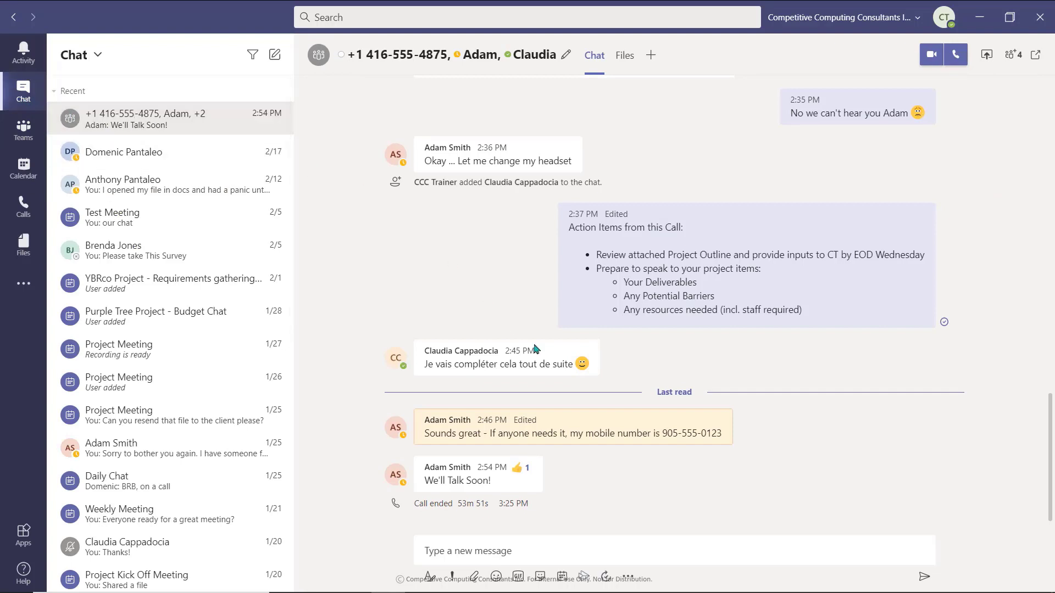
click(627, 555)
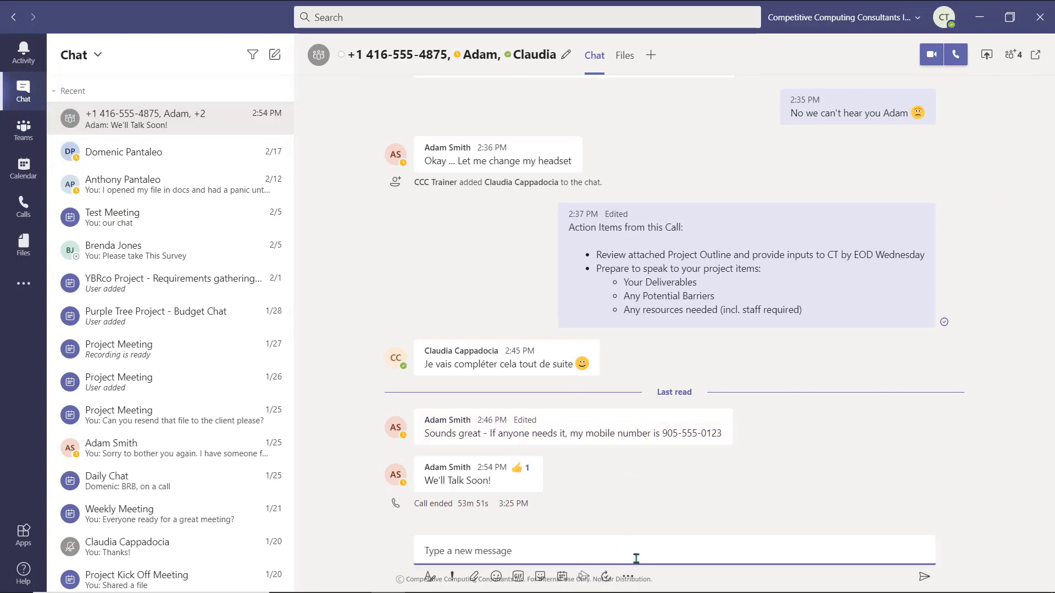
text(I have updated the Document and am Ready to Speak to my piece of the project!)
key(shift+Return)
key(shift+Return)
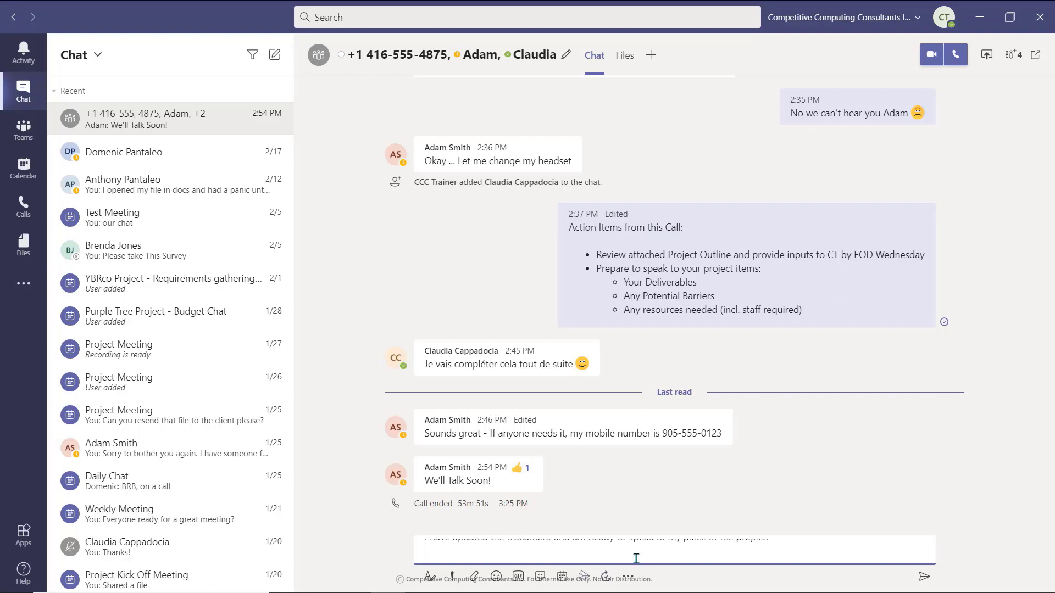
text(I am very excited!)
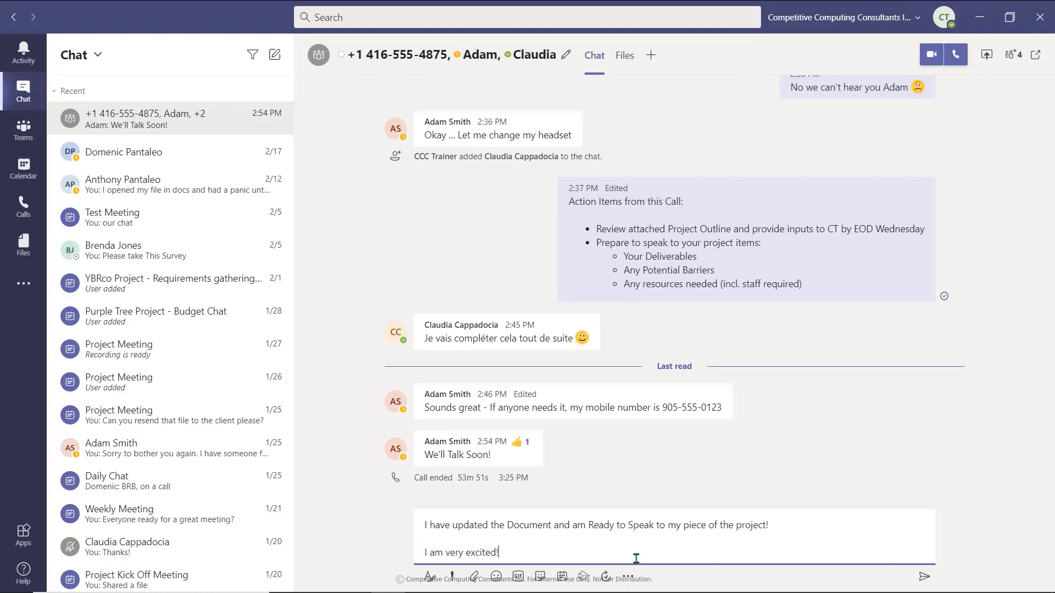
key(Return)
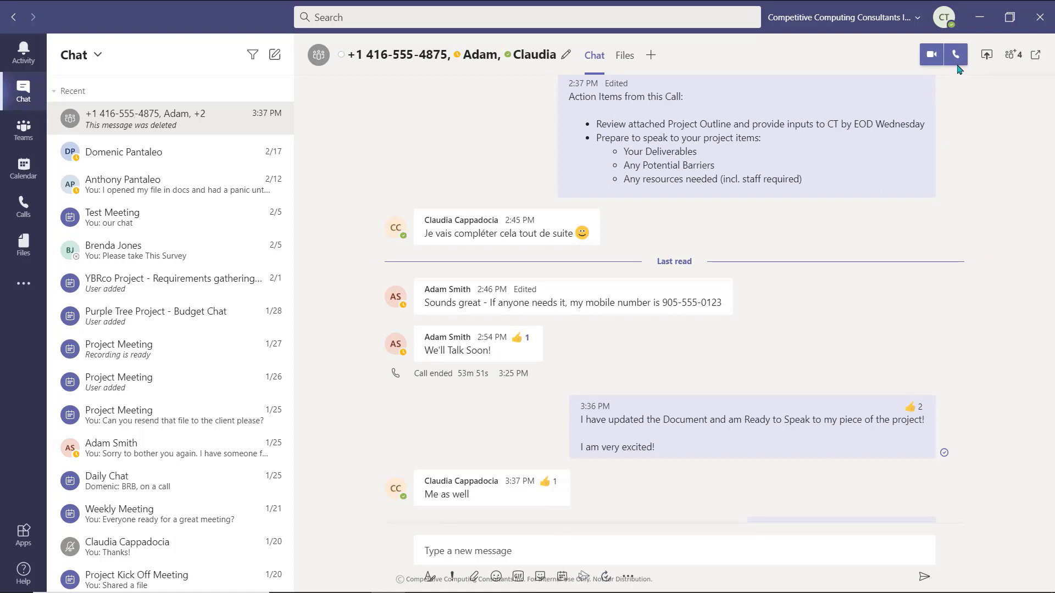
Start an audio call with both group-chat participants
click(957, 58)
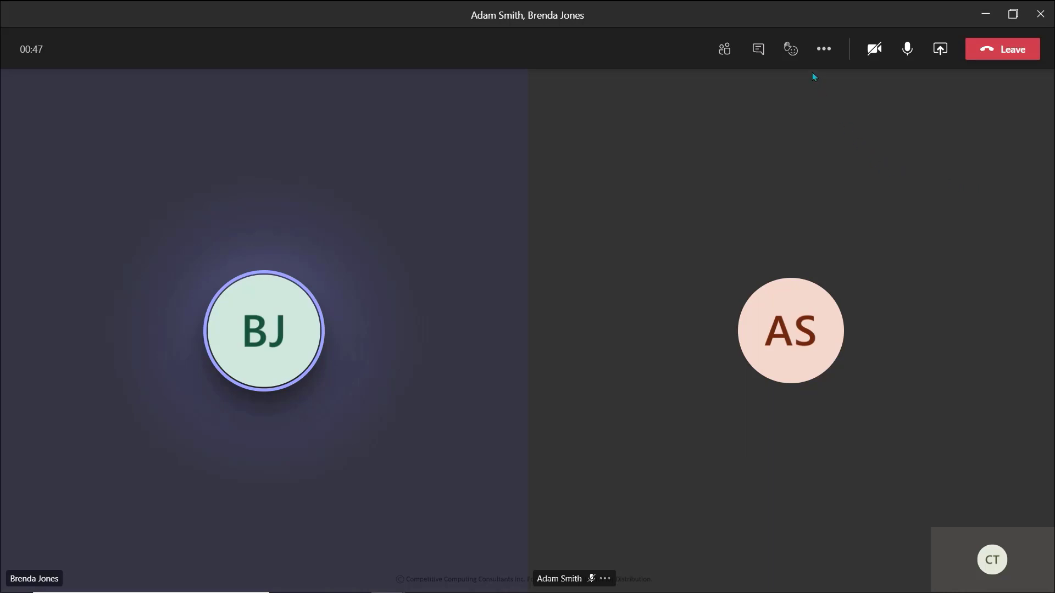
Send a Laugh reaction to the call
click(791, 51)
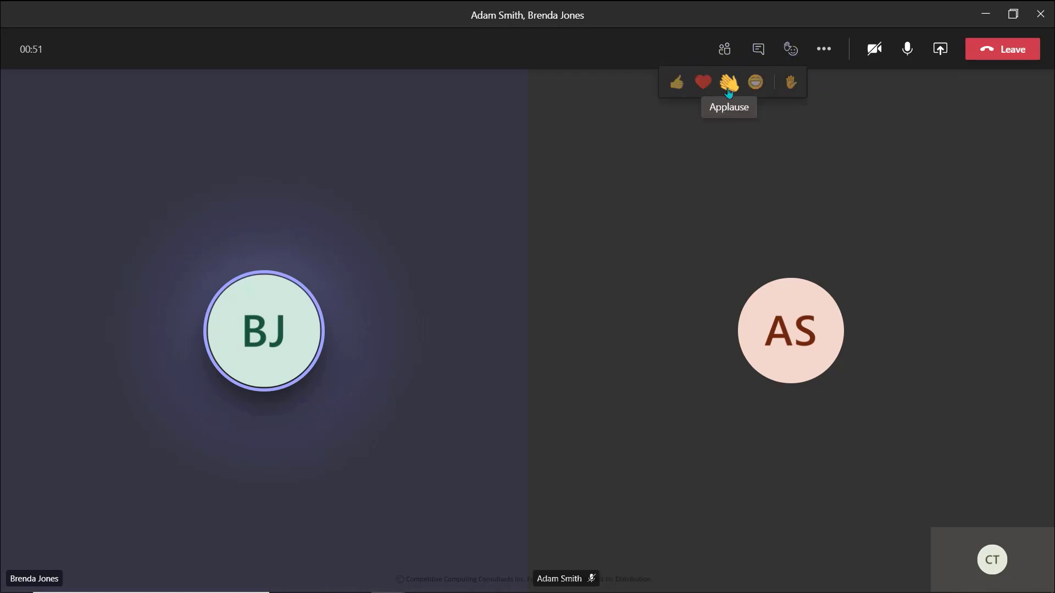
click(755, 87)
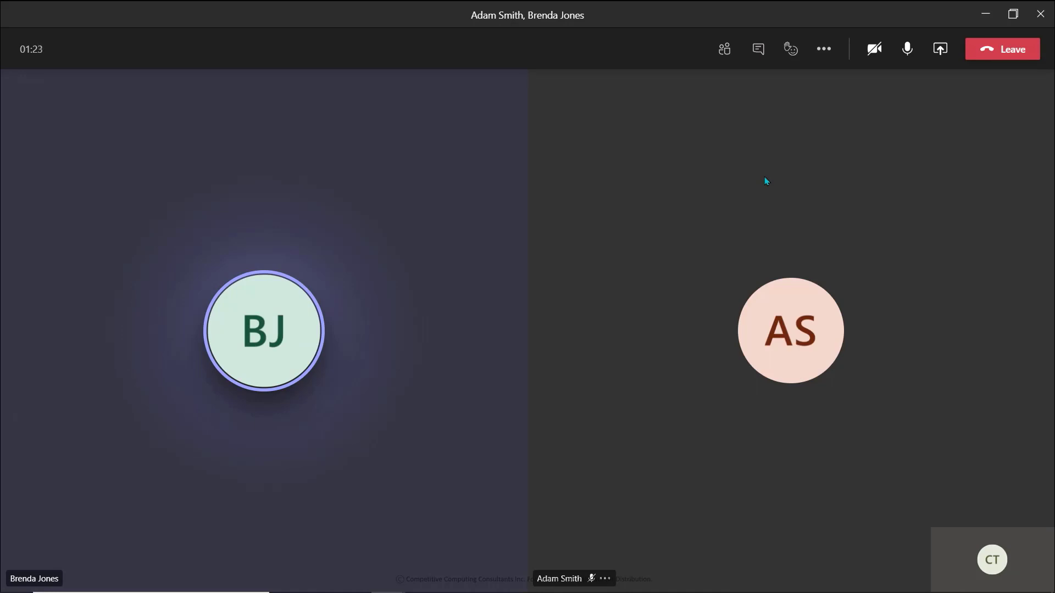
Raise your hand, confirm it shows as raised in the Participants list, then hide the list
click(797, 55)
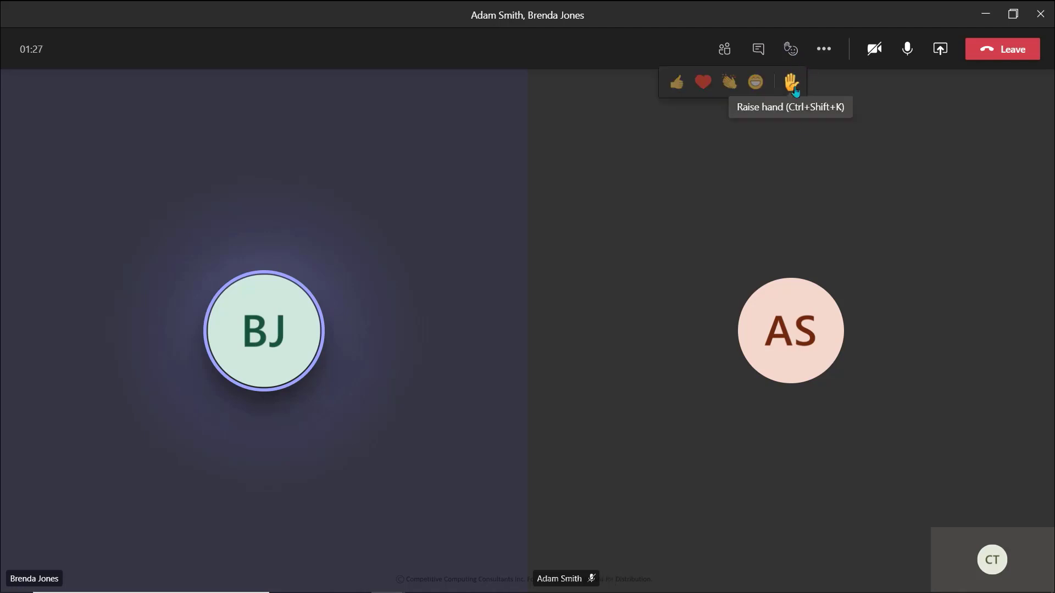
click(794, 88)
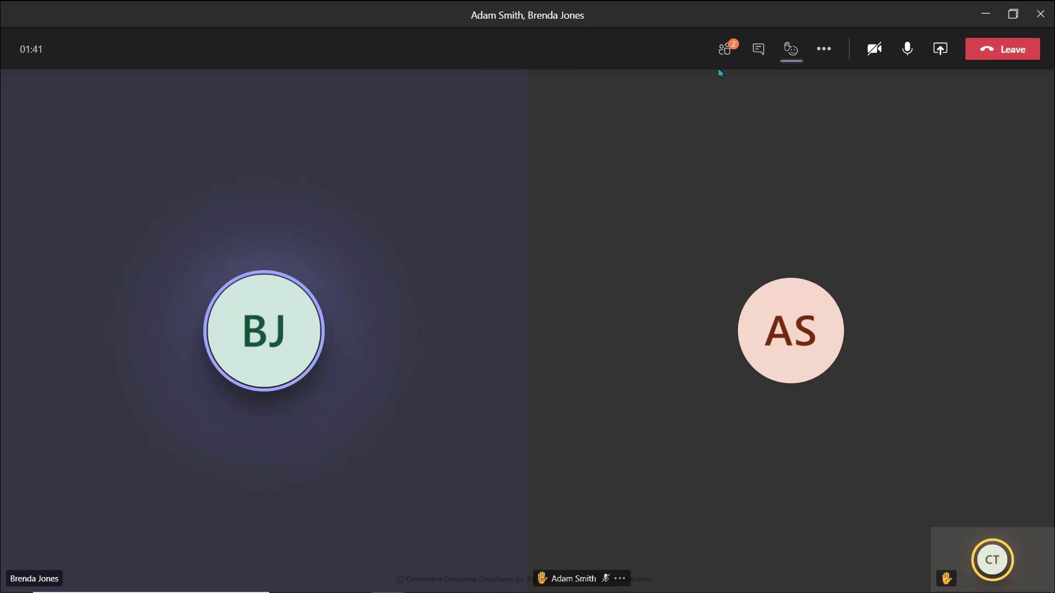
click(725, 54)
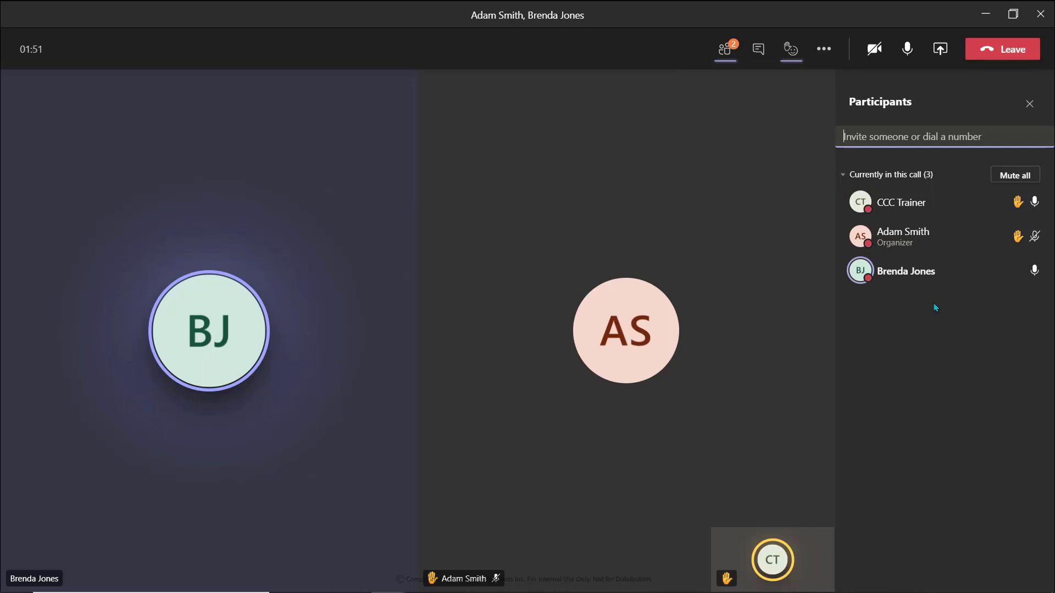
click(1029, 105)
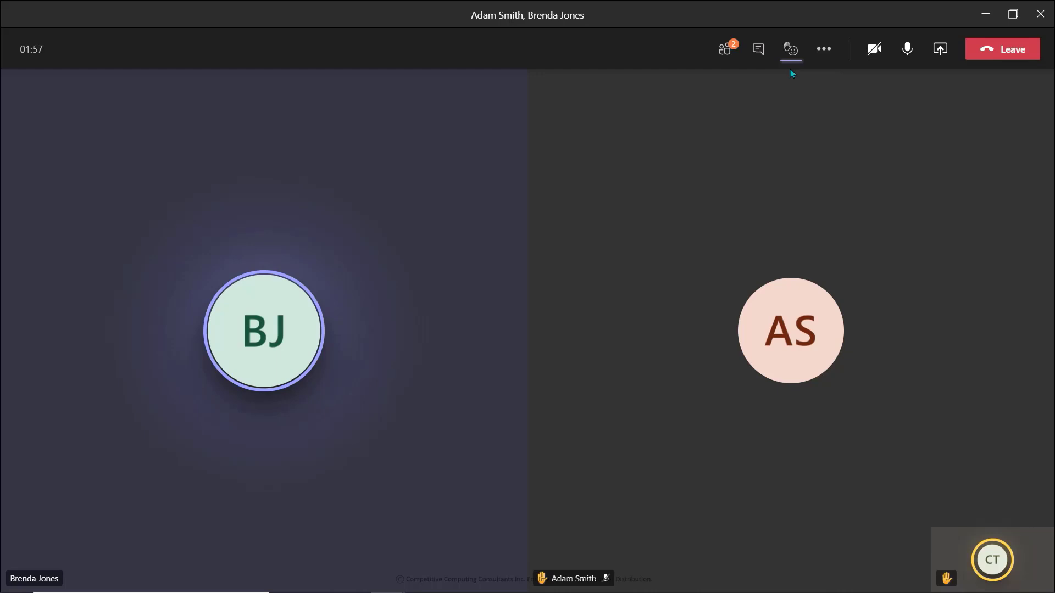
Lower your raised hand from the Reactions menu
click(791, 54)
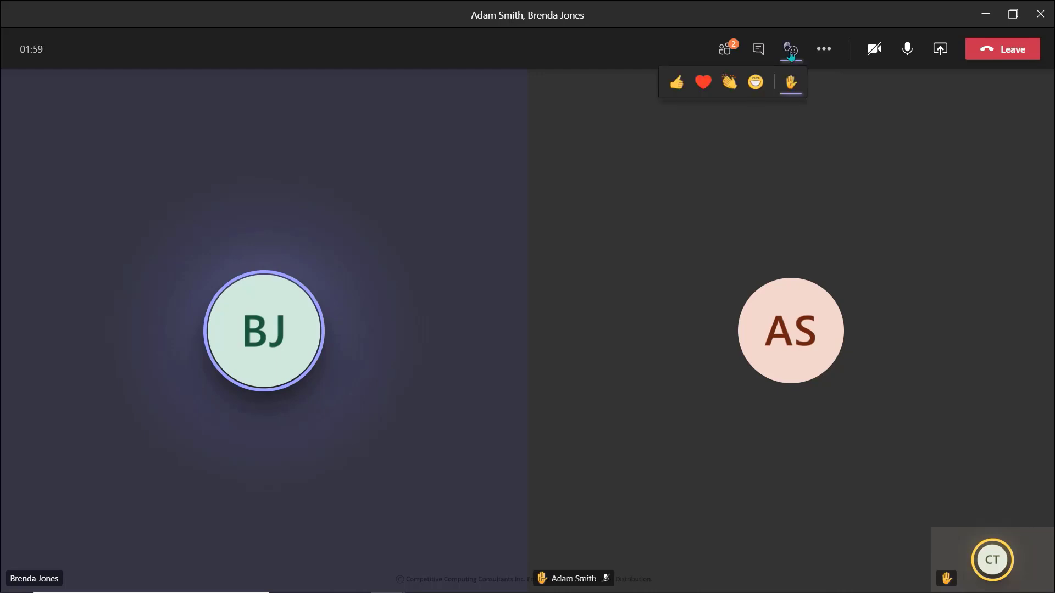
click(791, 87)
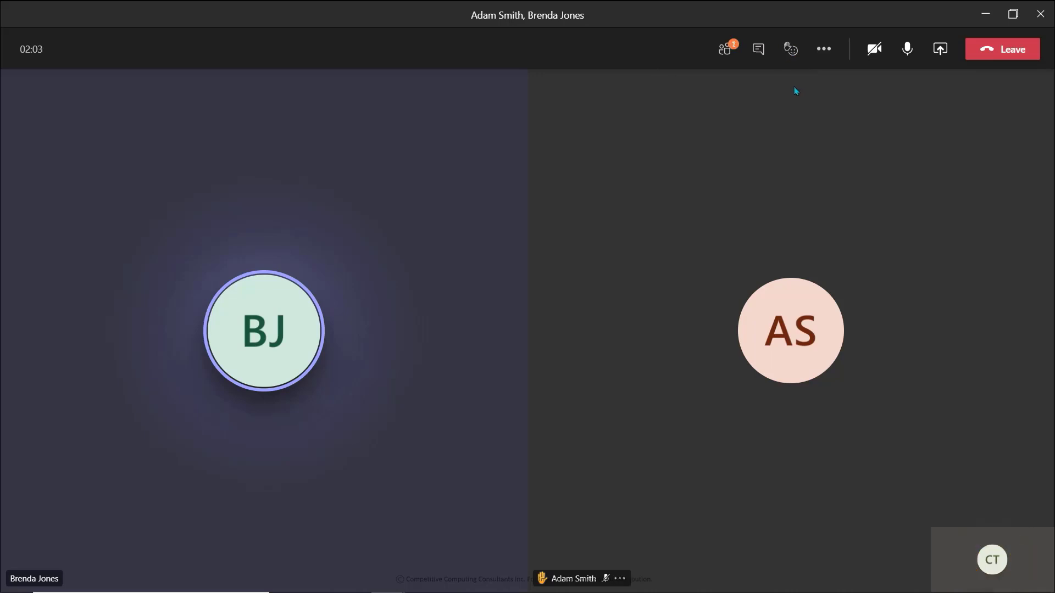